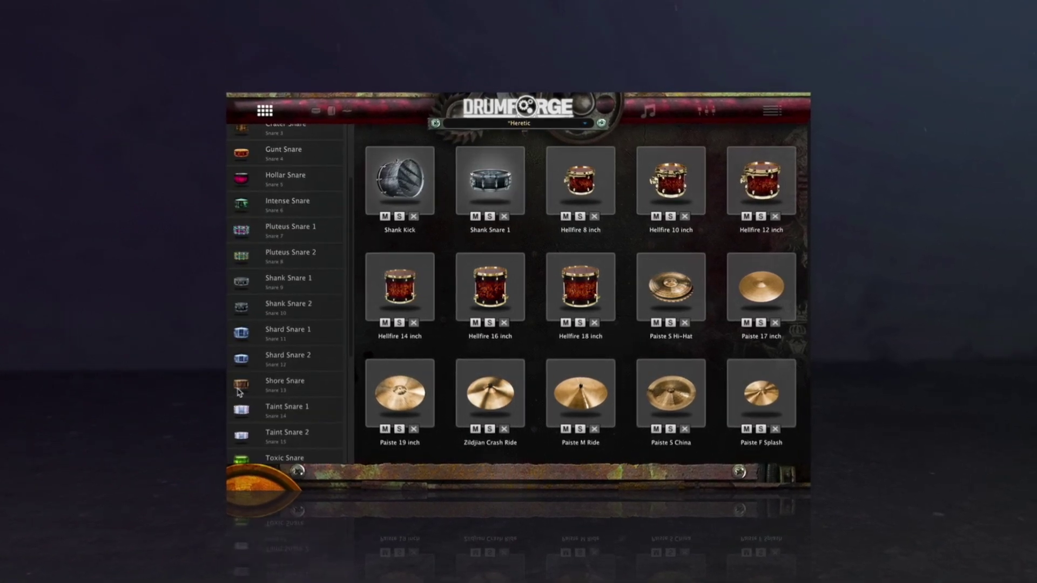
# - Browse the Toms, Hi-Hat and Ride categories in the instrument library
pyautogui.click(240, 450)
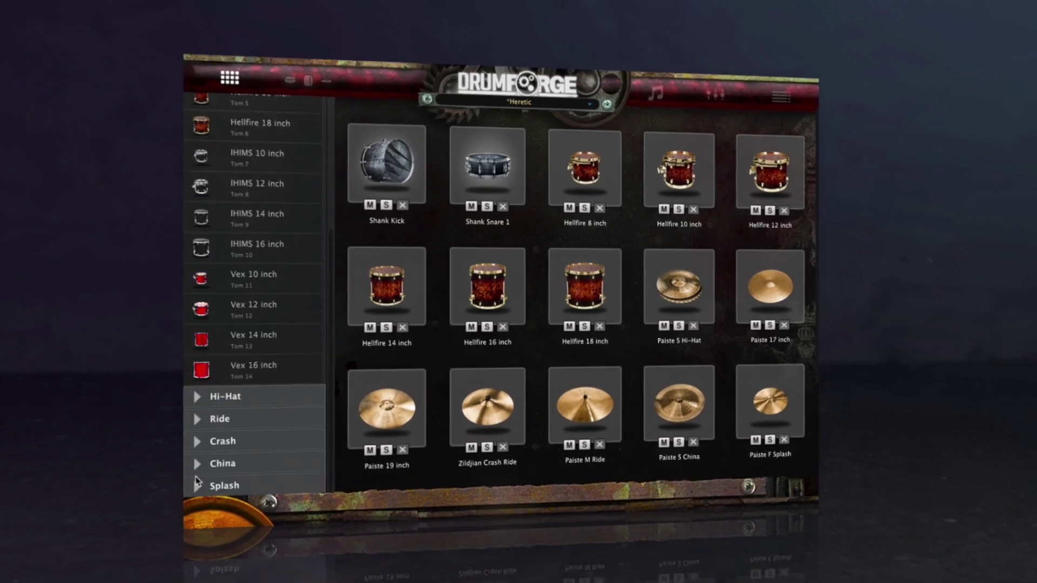
pyautogui.click(232, 383)
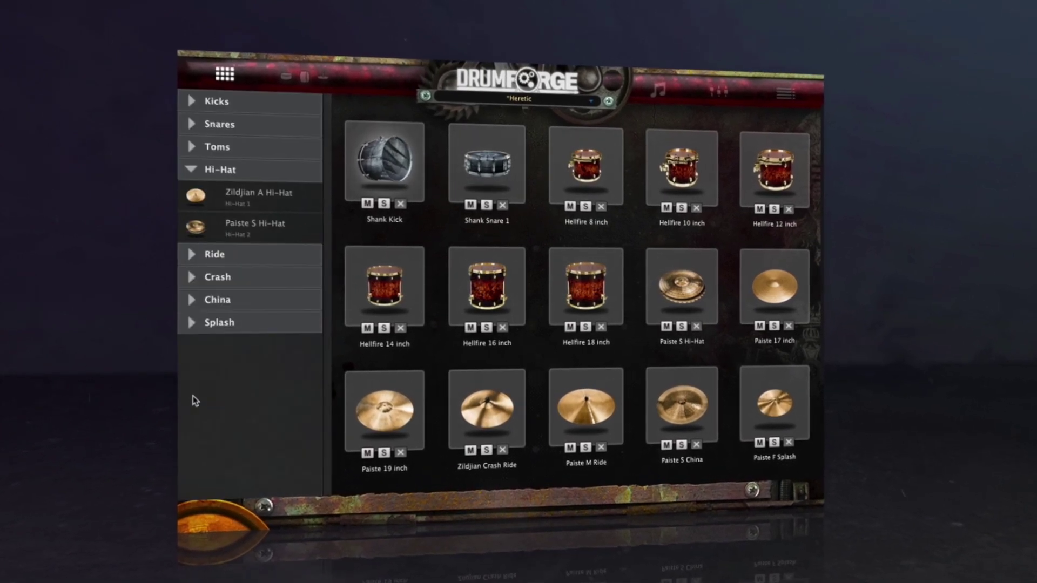
pyautogui.click(208, 255)
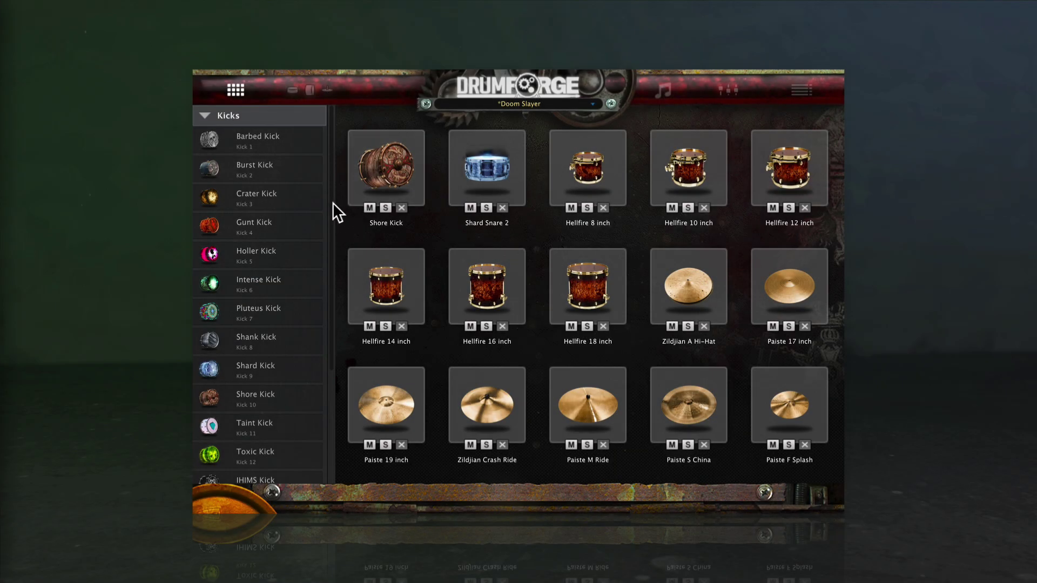
# - Look through the full list of kick drums and collapse the Kicks category
pyautogui.scroll(-4, 327, 214)
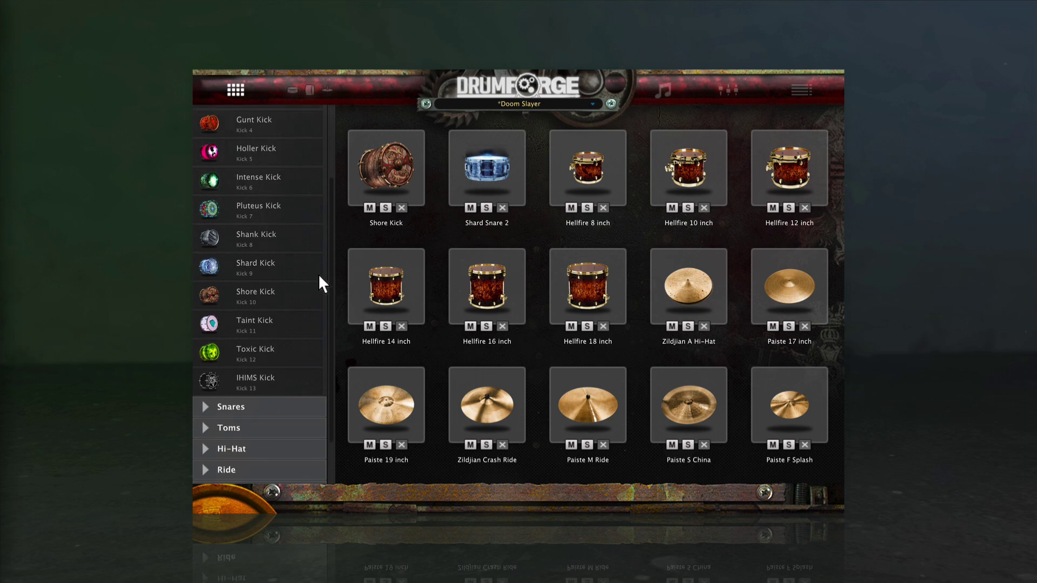
pyautogui.scroll(4, 320, 259)
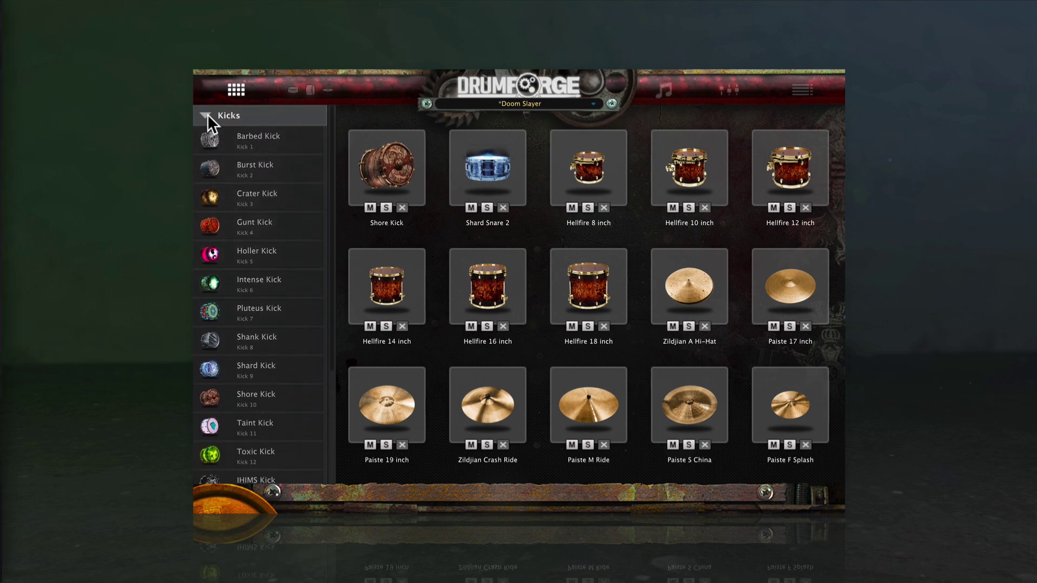
pyautogui.click(210, 114)
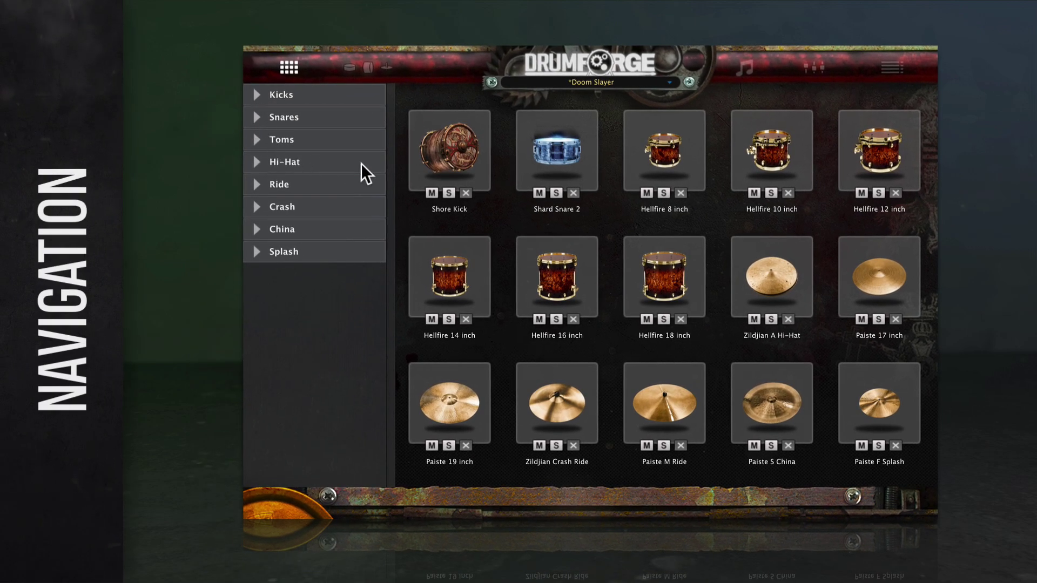
# - Expand the Kicks and Snares categories in turn to preview the instruments they offer
pyautogui.moveTo(593, 152)
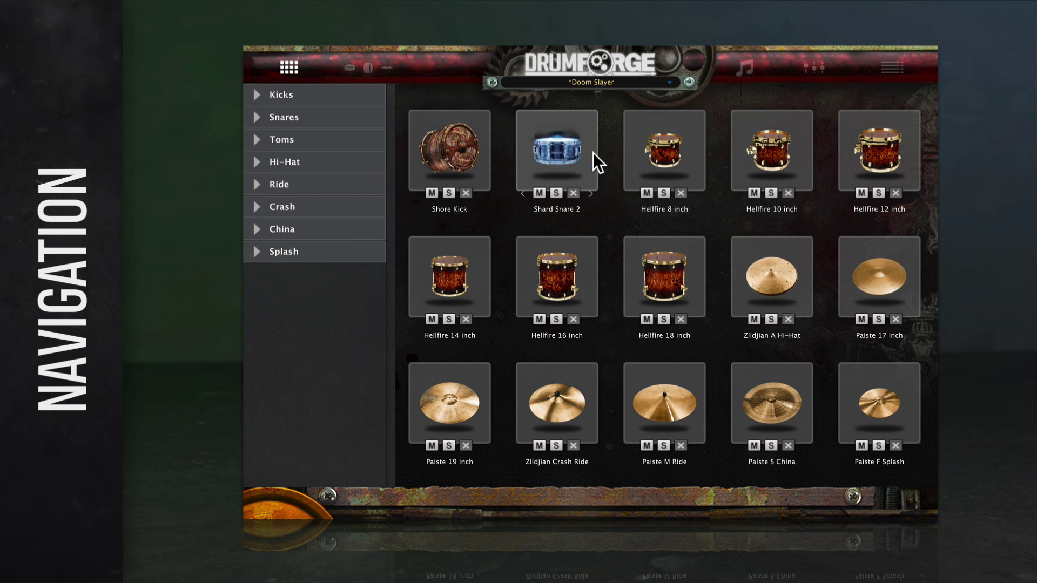
pyautogui.moveTo(481, 139)
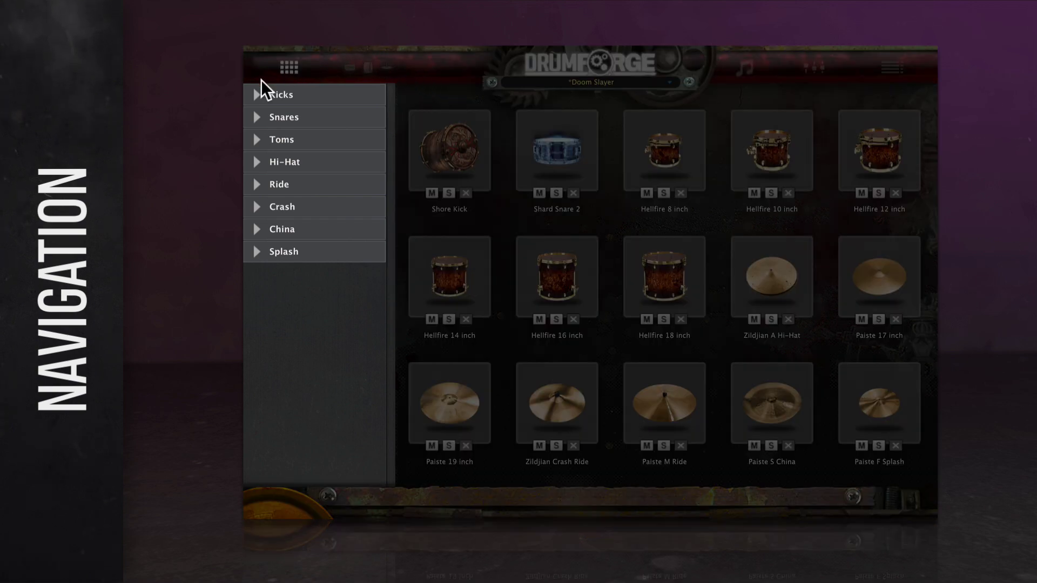
pyautogui.click(257, 90)
pyautogui.click(257, 91)
pyautogui.click(257, 115)
pyautogui.click(257, 116)
# - Open the drum editor and cycle through the kit pieces to the Hellfire 8 inch tom
pyautogui.click(369, 69)
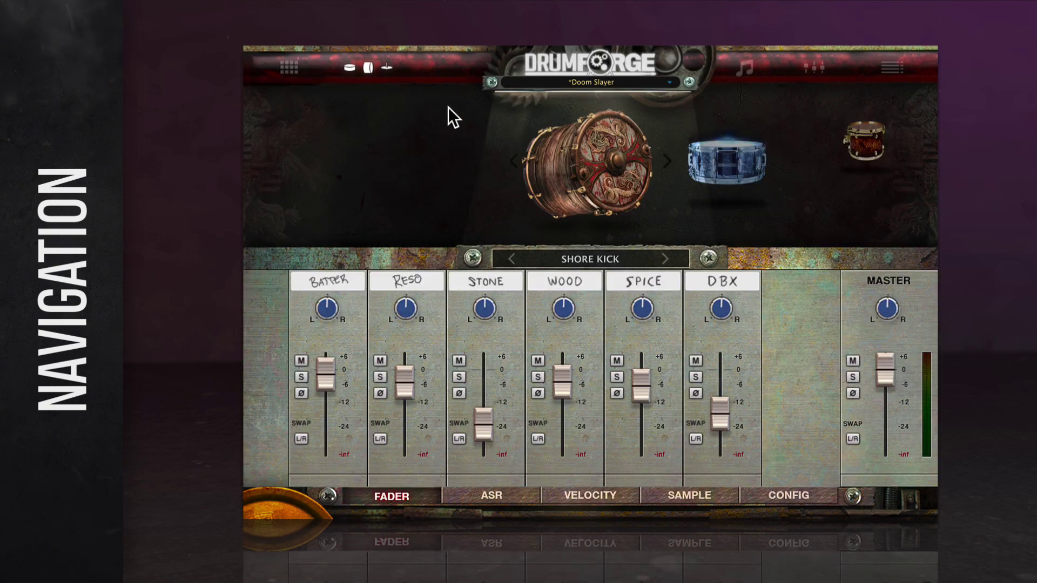
pyautogui.scroll(-4, 560, 155)
pyautogui.scroll(3, 560, 155)
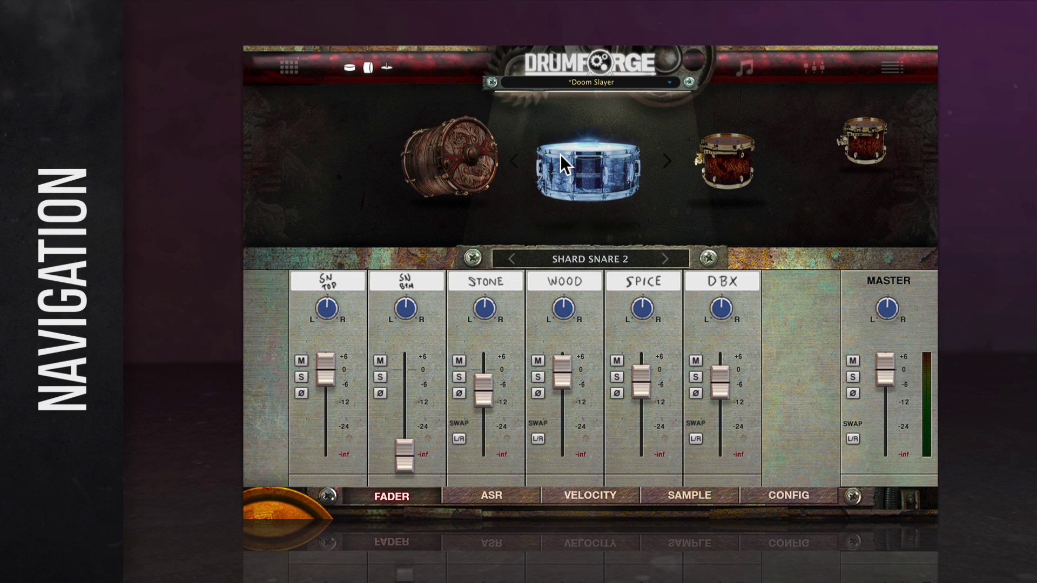
pyautogui.scroll(-1, 560, 155)
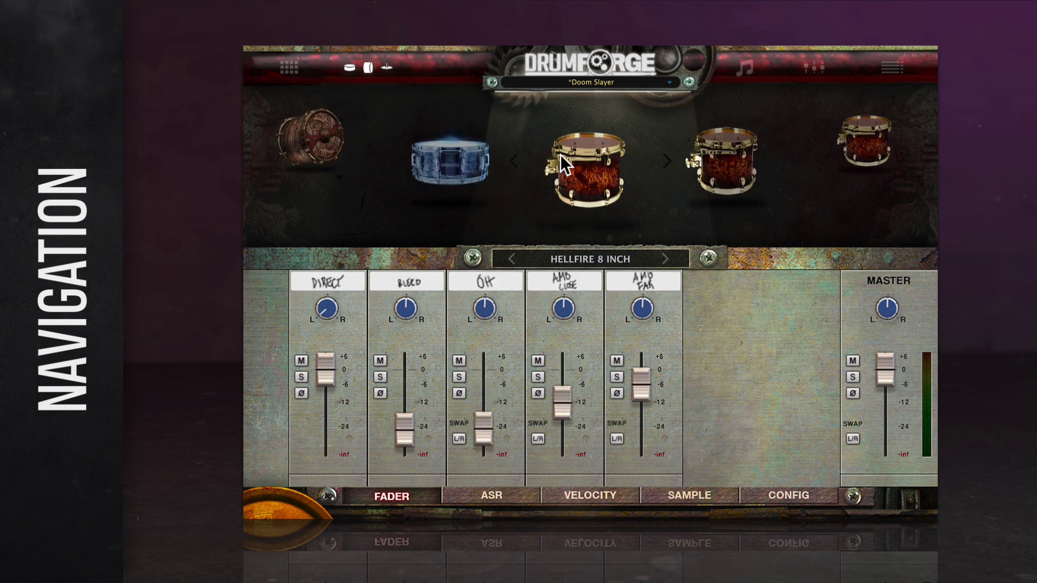
# - Show the product information panel with the updater and dismiss it
pyautogui.click(605, 63)
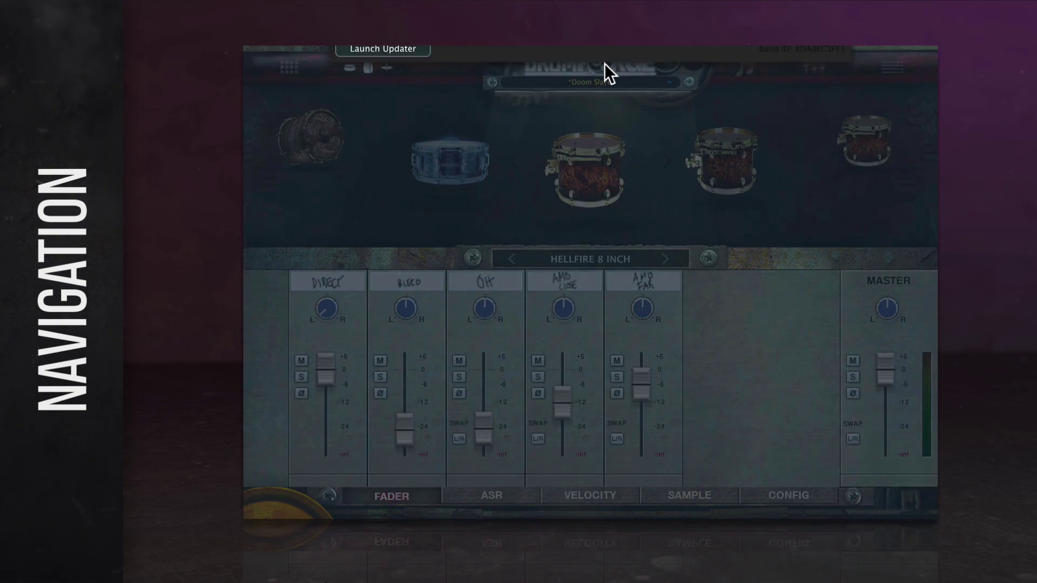
pyautogui.click(290, 159)
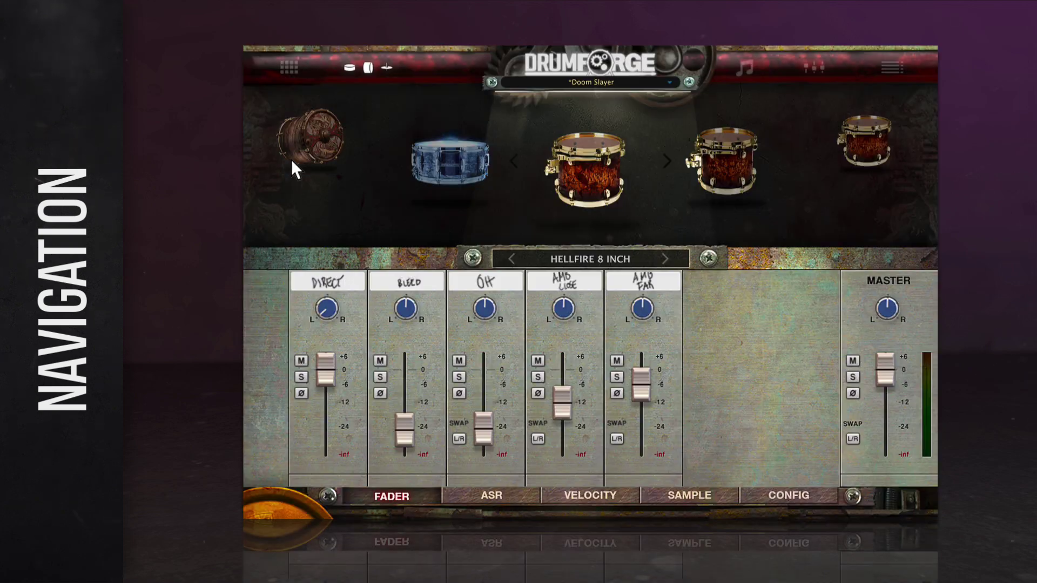
# - Load the Heretic kit preset
pyautogui.click(563, 83)
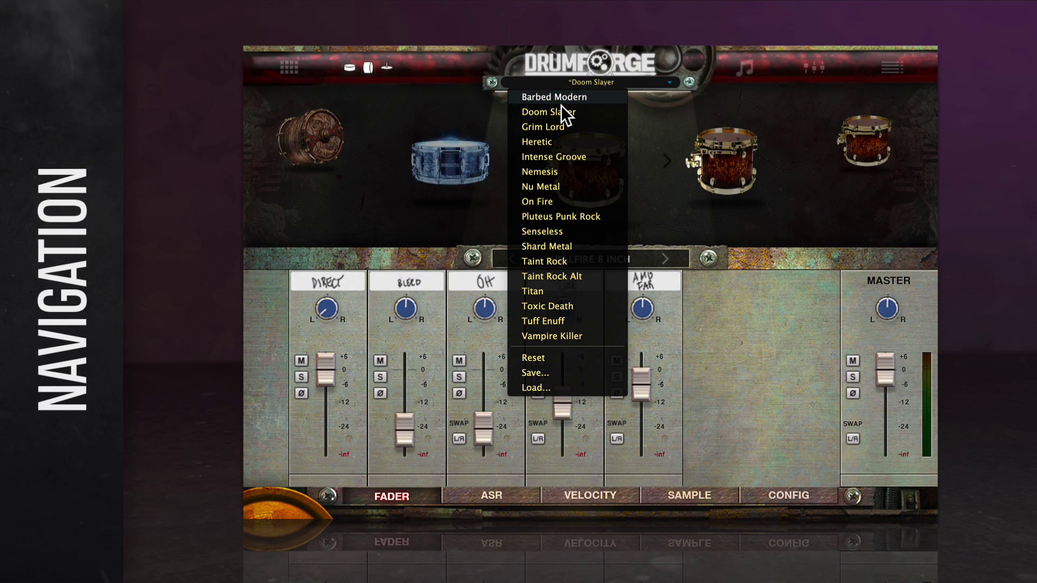
pyautogui.click(571, 144)
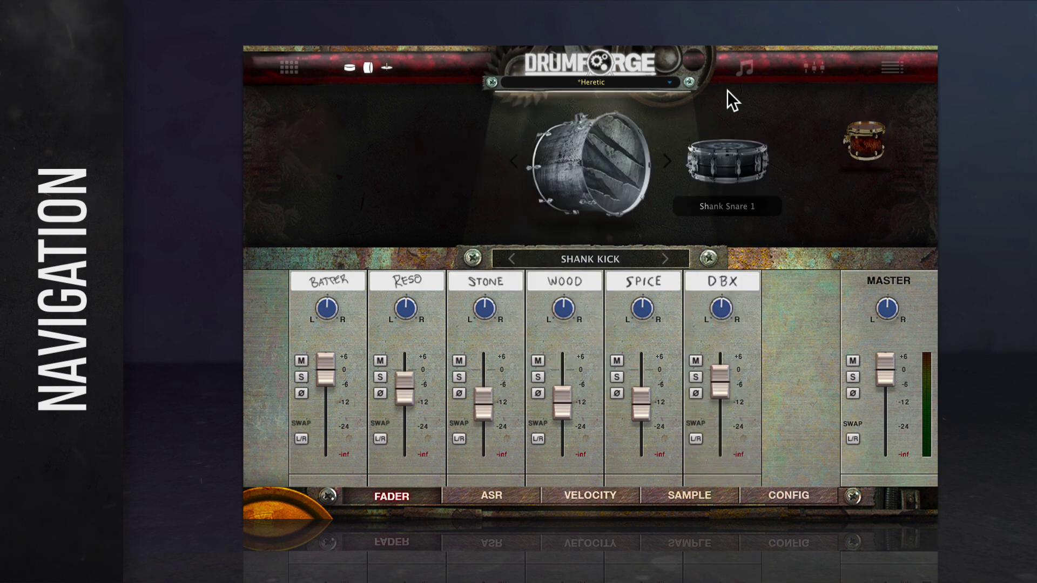
# - Tour the groove library, the mixer with all its channels, and the MIDI note mapping page
pyautogui.click(744, 69)
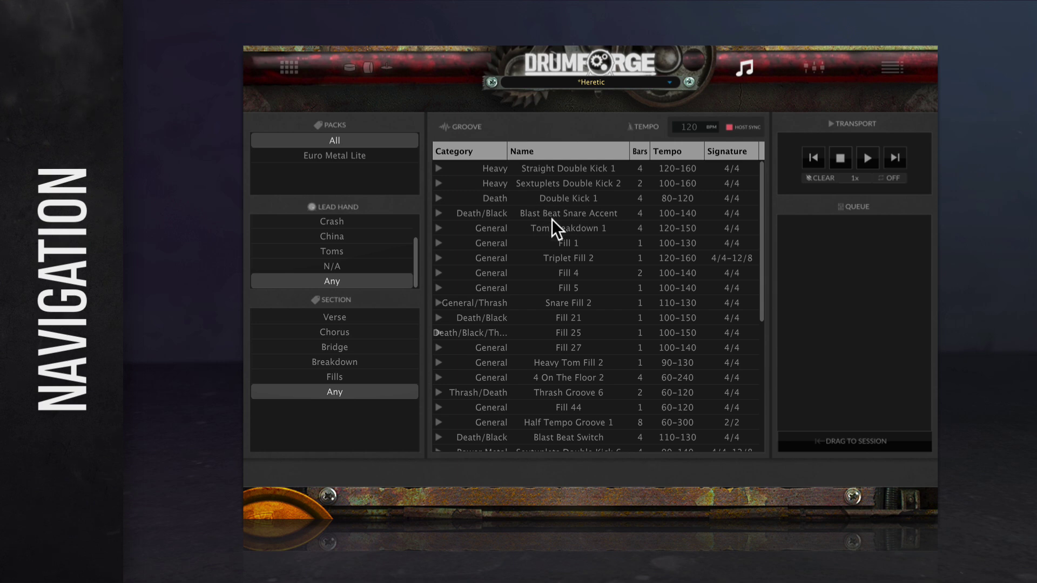
pyautogui.click(804, 71)
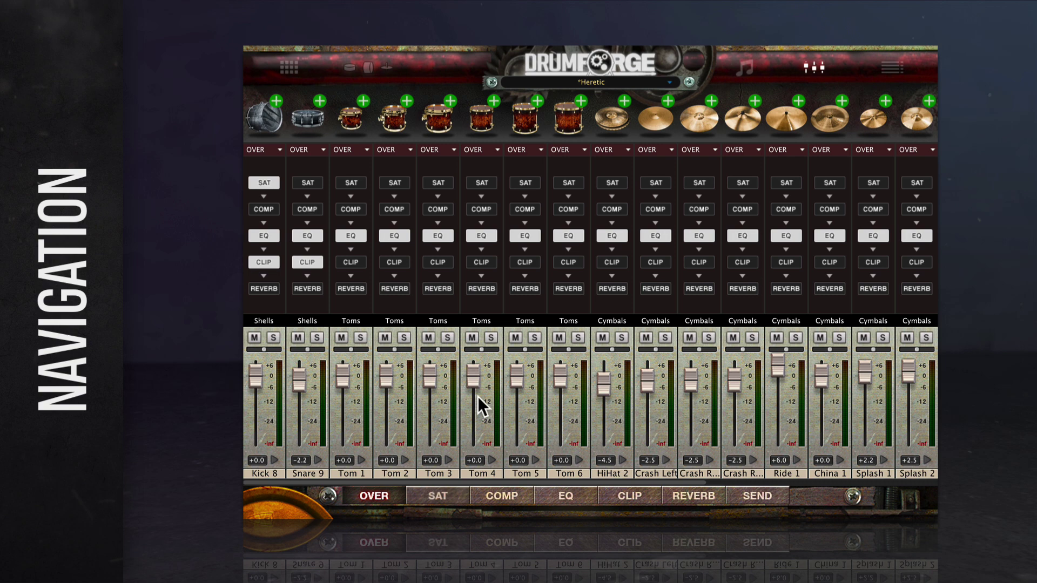
pyautogui.moveTo(533, 479); pyautogui.dragTo(765, 475)
pyautogui.click(887, 71)
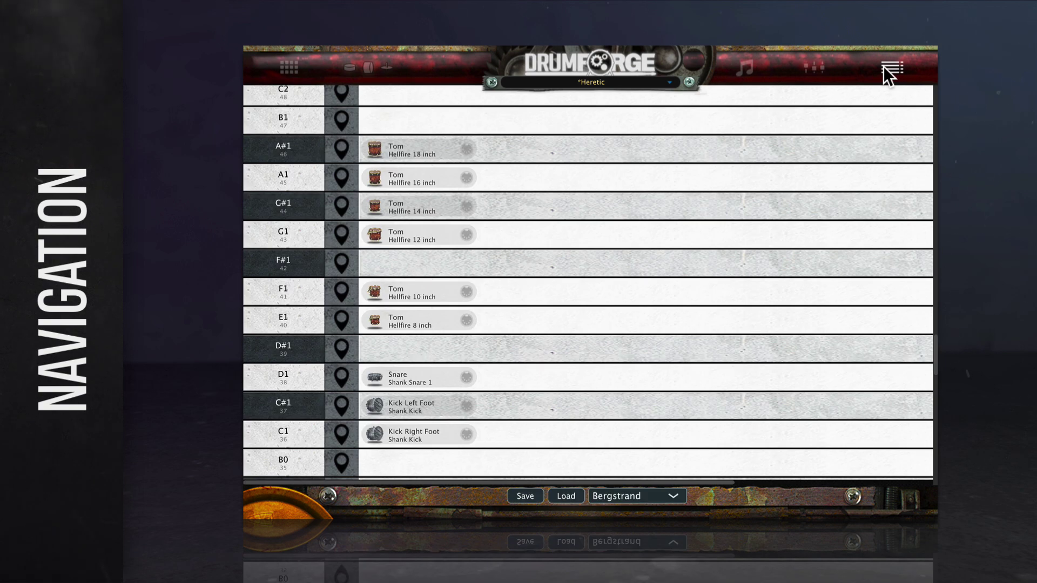
pyautogui.moveTo(420, 149); pyautogui.dragTo(462, 138)
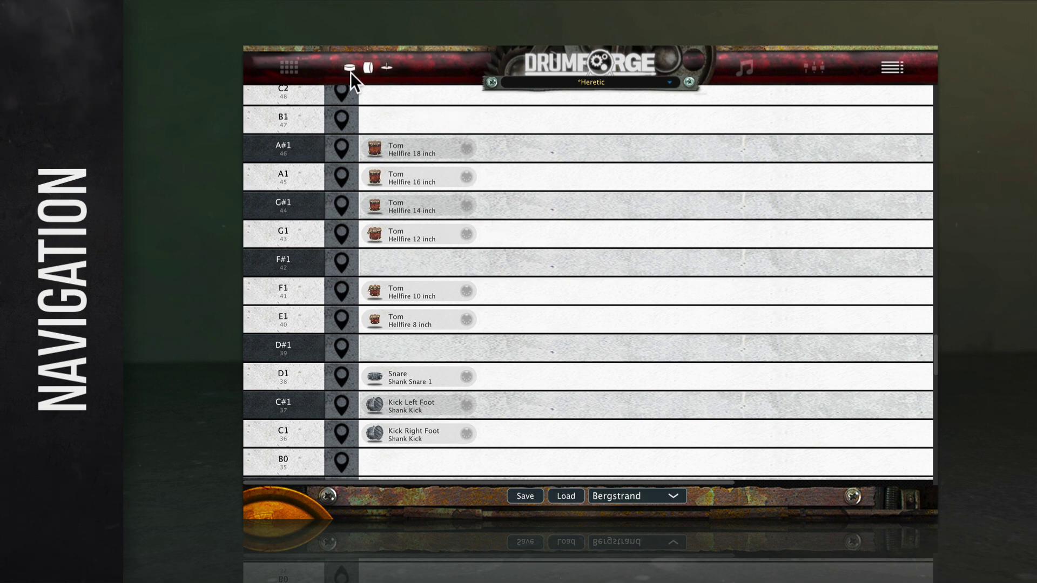
# - Return to the kit builder and preview the Kicks, Snares and Toms categories, leaving all of them collapsed
pyautogui.click(304, 72)
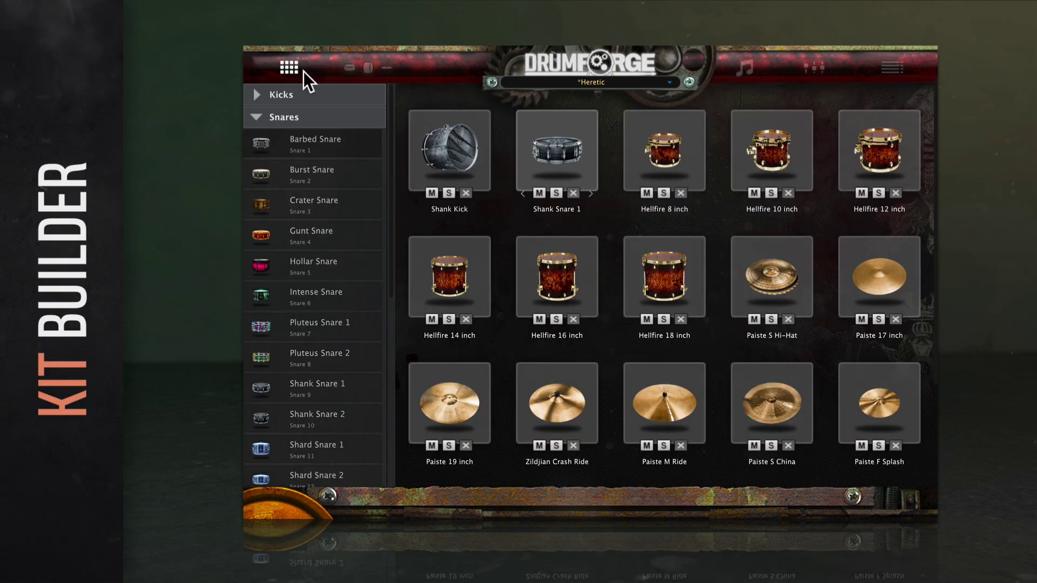
pyautogui.click(256, 118)
pyautogui.moveTo(470, 261)
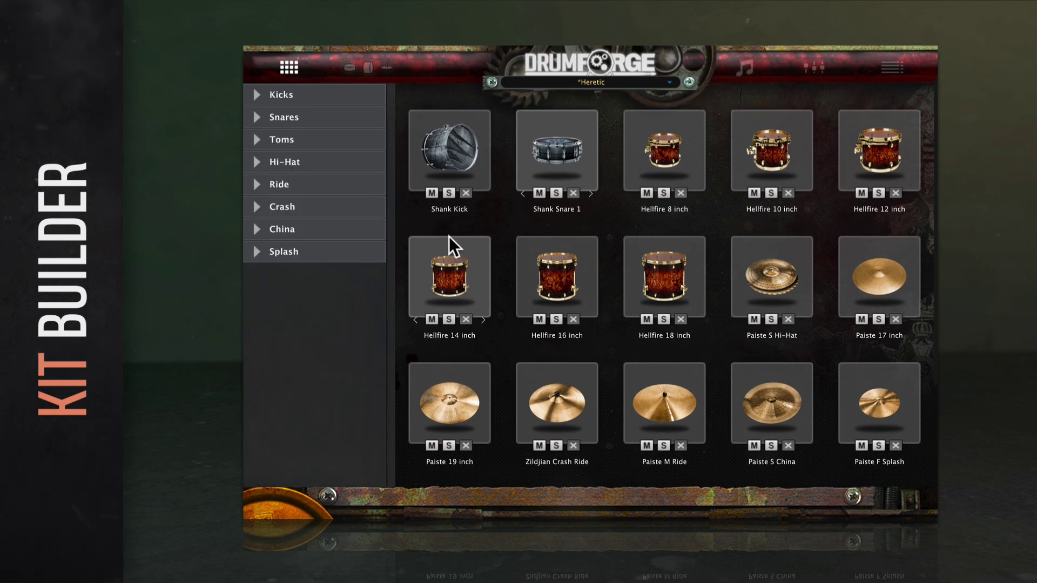
pyautogui.click(259, 95)
pyautogui.click(258, 94)
pyautogui.click(254, 116)
pyautogui.click(255, 116)
pyautogui.click(257, 137)
pyautogui.click(257, 138)
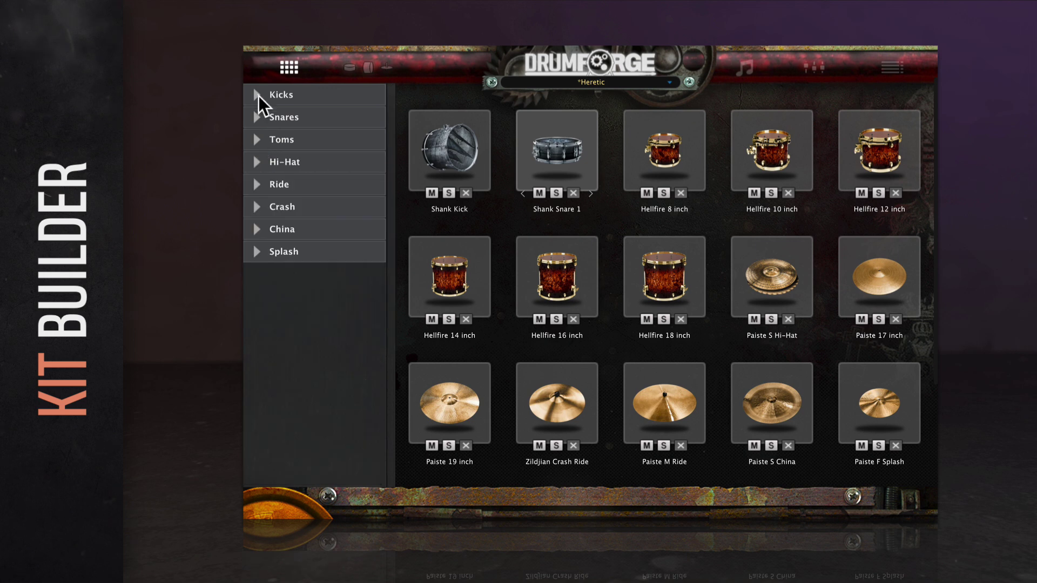
# - Add Barbed Kick and Burst Kick to the kit, placing them between Shank Kick and Shank Snare 1
pyautogui.click(258, 98)
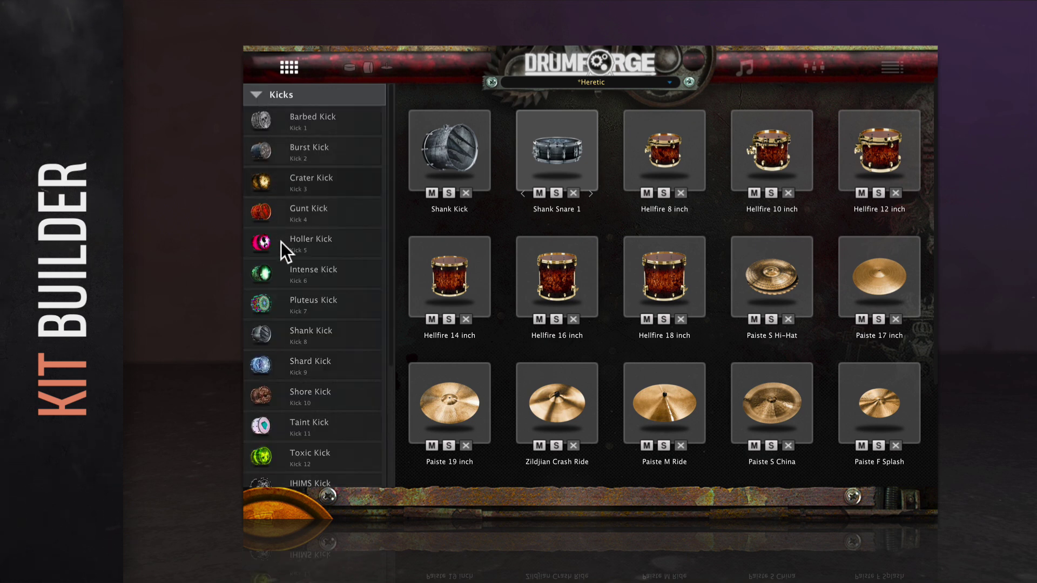
pyautogui.moveTo(286, 129); pyautogui.dragTo(526, 175)
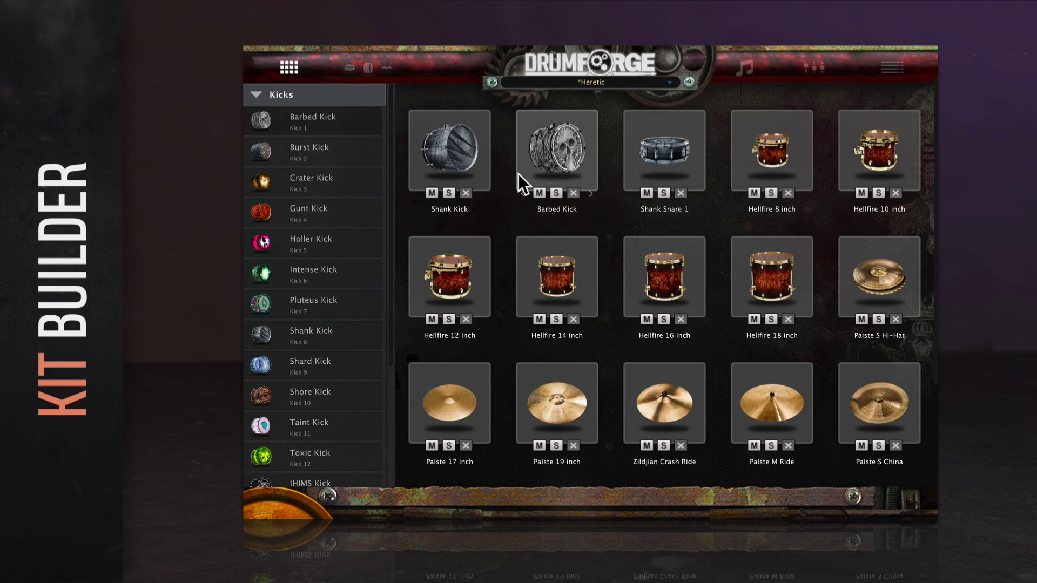
pyautogui.doubleClick(315, 149)
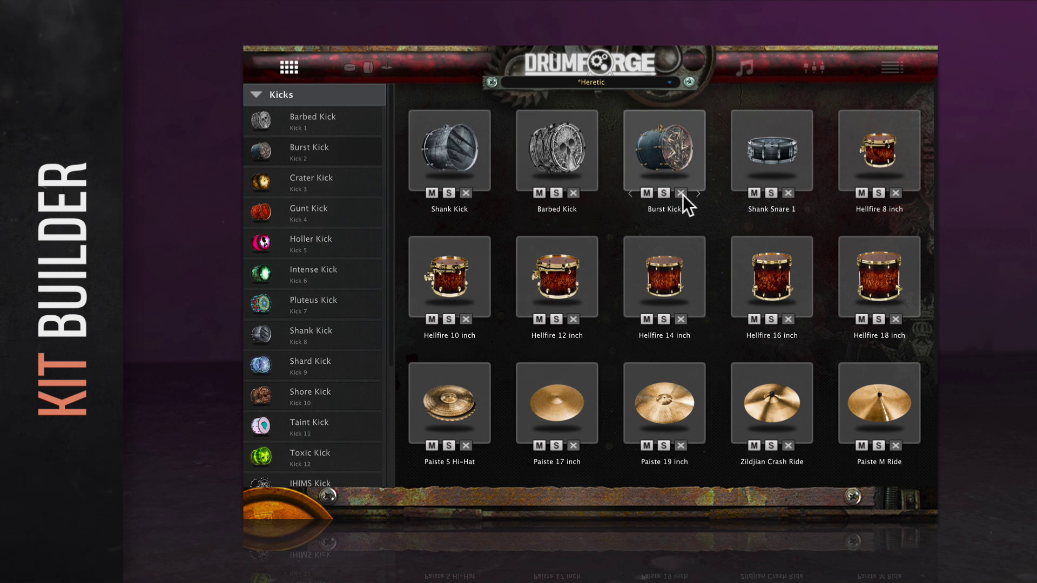
# - Replace the Barbed Kick in the second kit slot with Intense Kick by stepping through the available kicks
pyautogui.scroll(-1, 683, 195)
pyautogui.scroll(1, 677, 200)
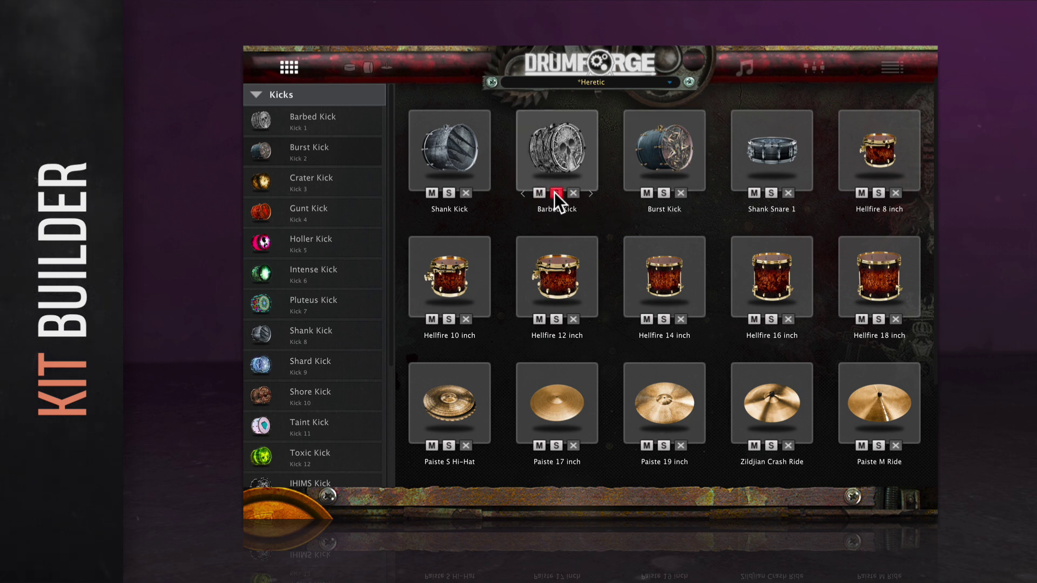
pyautogui.click(592, 193)
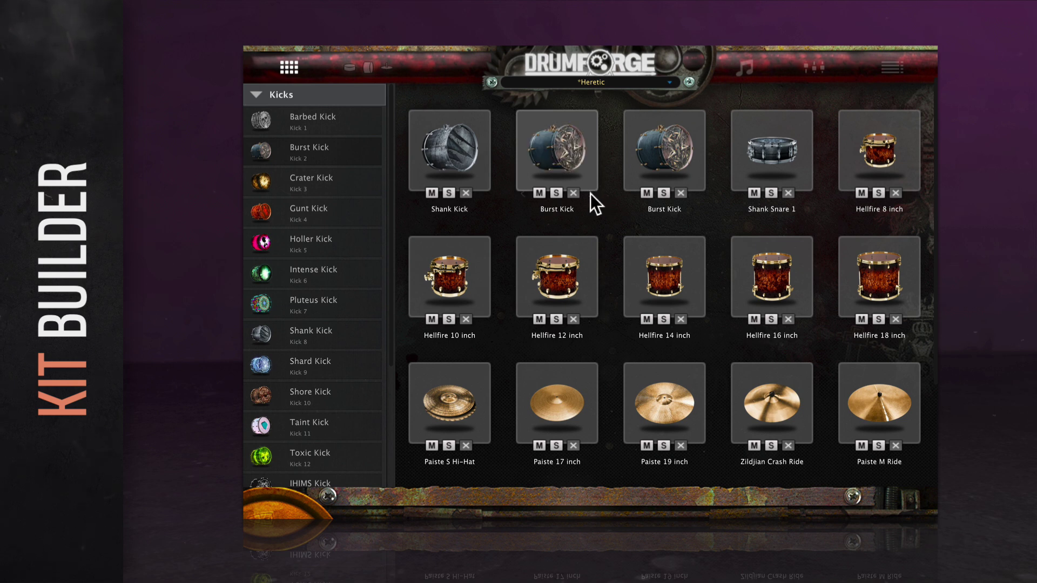
pyautogui.click(591, 193)
pyautogui.click(590, 193)
pyautogui.click(590, 194)
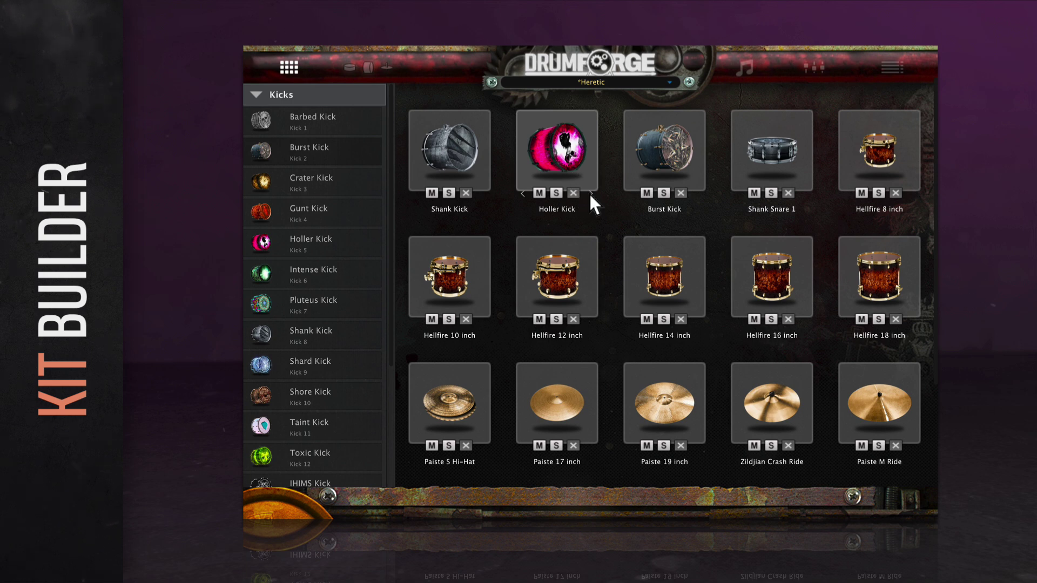
pyautogui.click(590, 194)
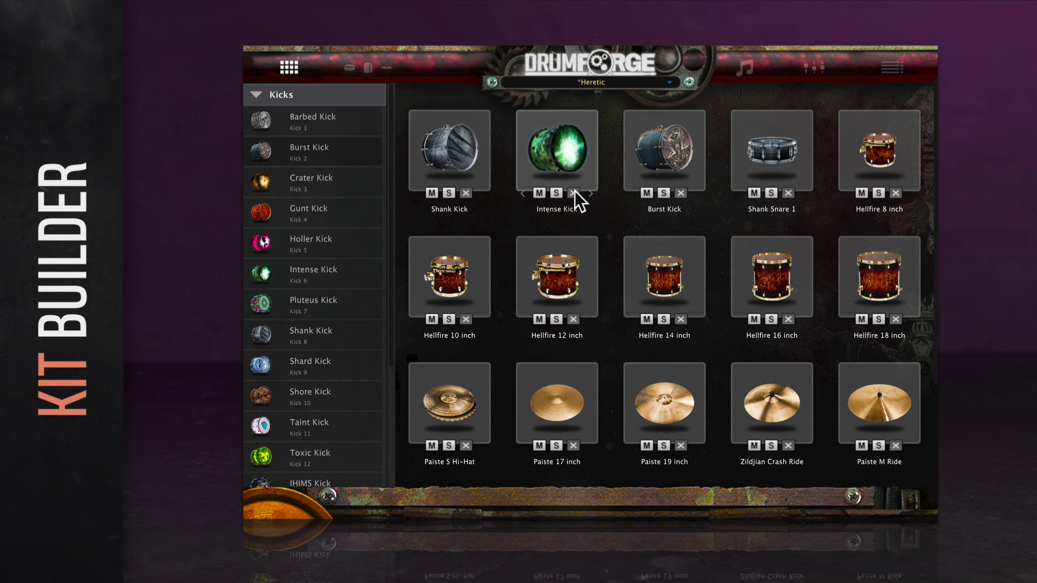
# - Remove the added Intense Kick and Burst Kick from the kit
pyautogui.click(574, 192)
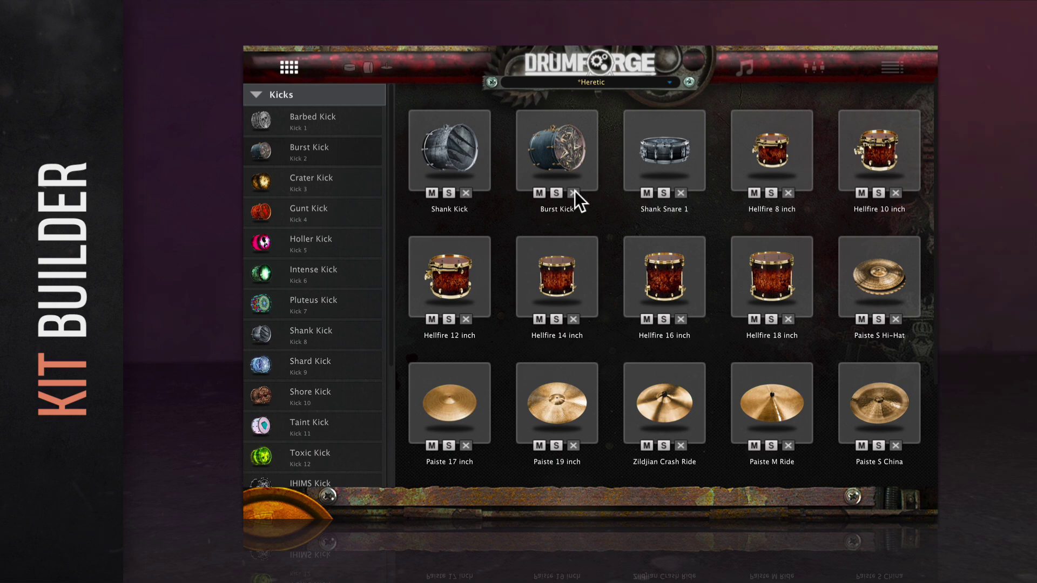
pyautogui.click(574, 192)
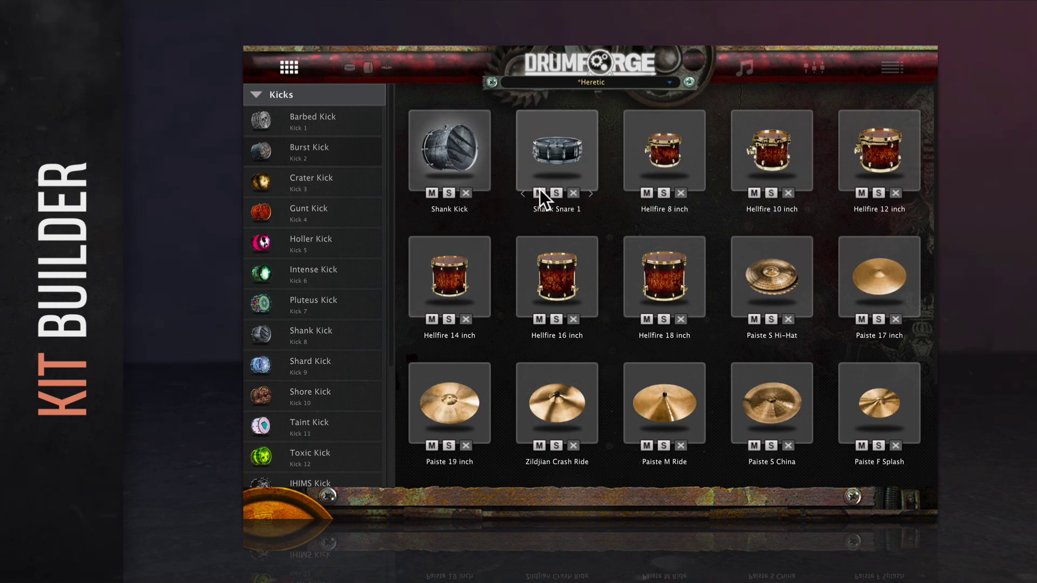
# - Open Shank Snare 1 in the drum editor and slightly raise its Wood, Spice and Stone microphone faders
pyautogui.doubleClick(551, 151)
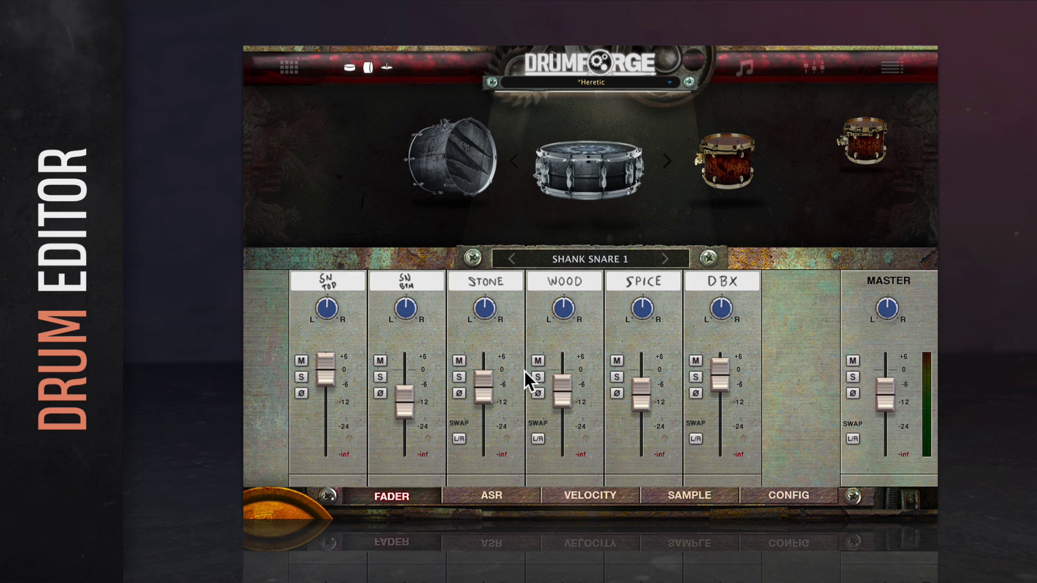
pyautogui.moveTo(560, 383)
pyautogui.mouseDown()
pyautogui.moveTo(564, 374)
pyautogui.moveTo(570, 382)
pyautogui.mouseUp()
pyautogui.moveTo(638, 395)
pyautogui.mouseDown()
pyautogui.moveTo(644, 412)
pyautogui.moveTo(646, 390)
pyautogui.mouseUp()
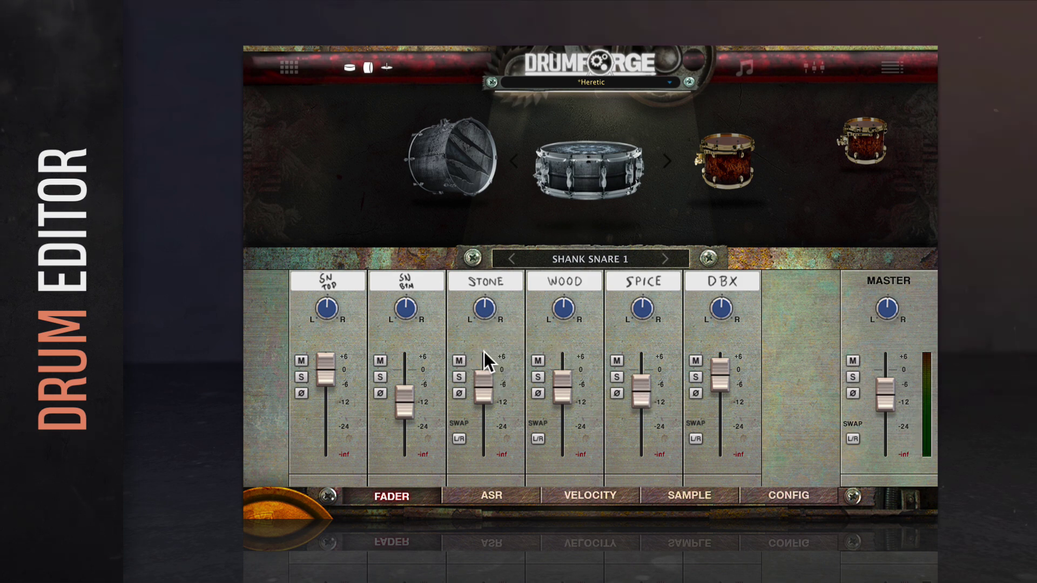
pyautogui.moveTo(483, 370); pyautogui.dragTo(486, 361)
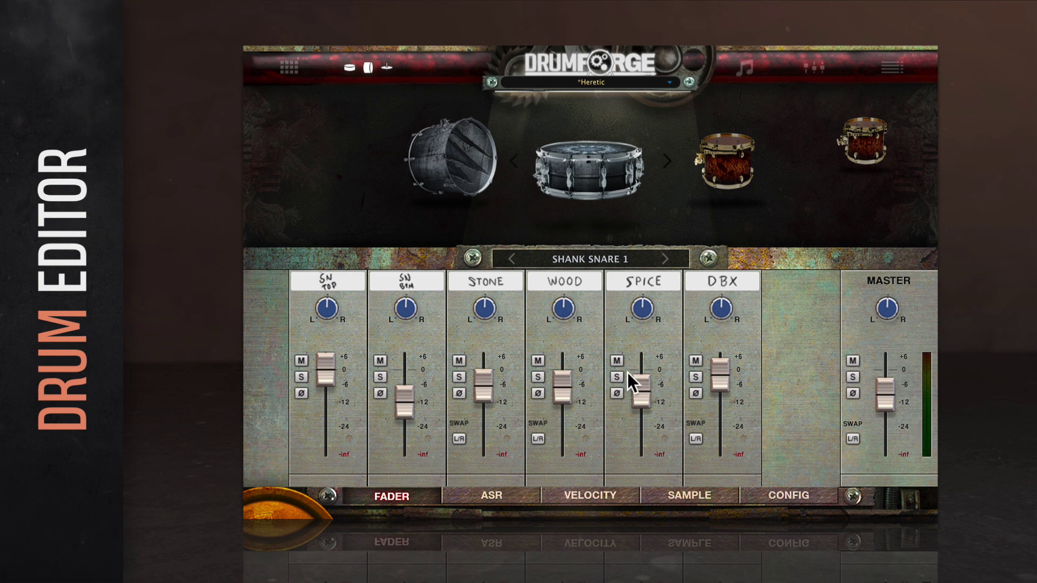
# - Switch the drum editor to Shank Kick and back to Shank Snare 1
pyautogui.click(467, 180)
pyautogui.click(704, 188)
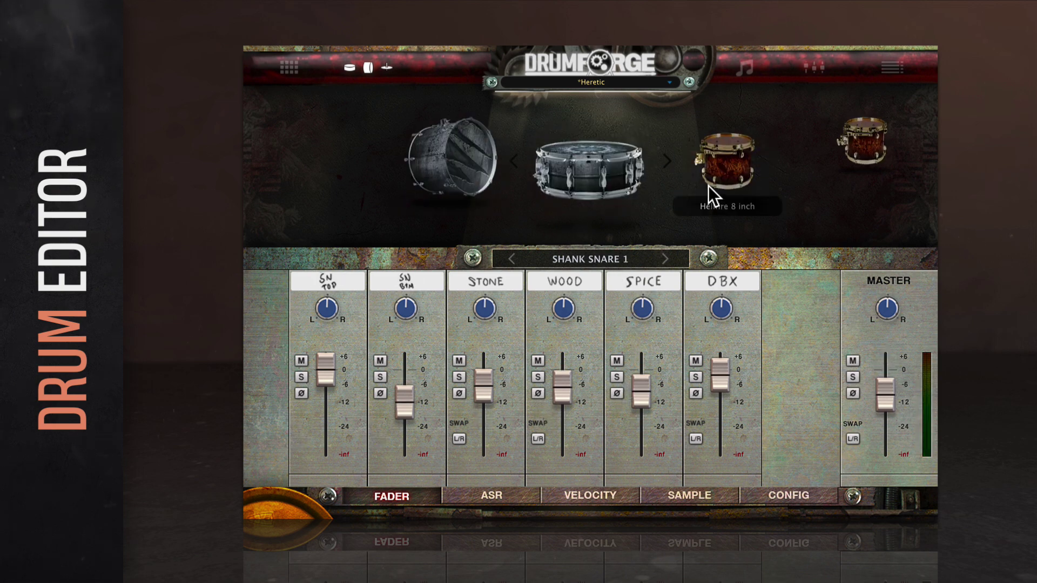
# - Switch the drum editor through the Hellfire 8 inch tom and Shank Kick, ending on Shank Snare 1
pyautogui.click(709, 187)
pyautogui.click(474, 161)
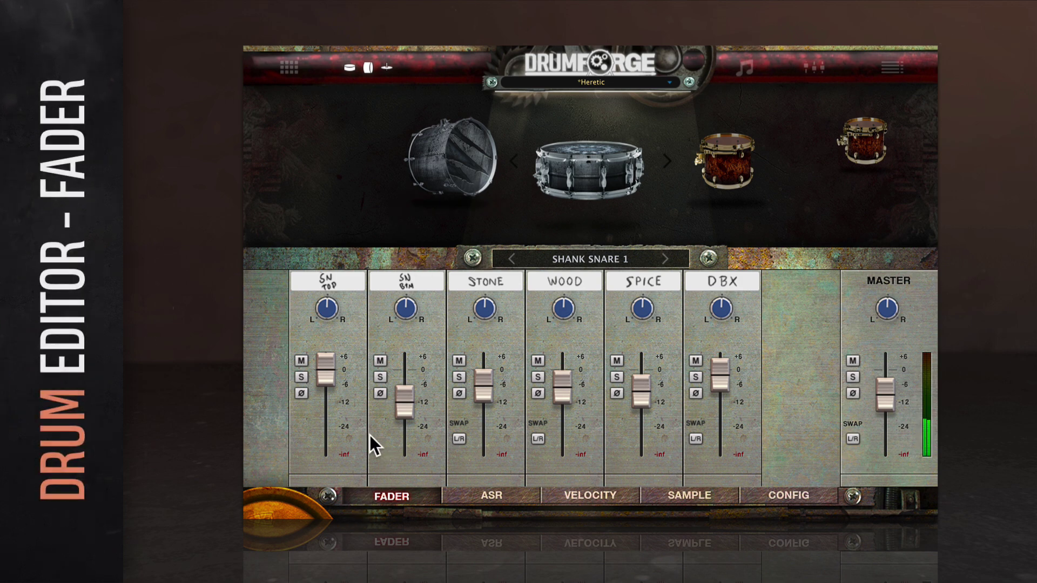
pyautogui.click(478, 176)
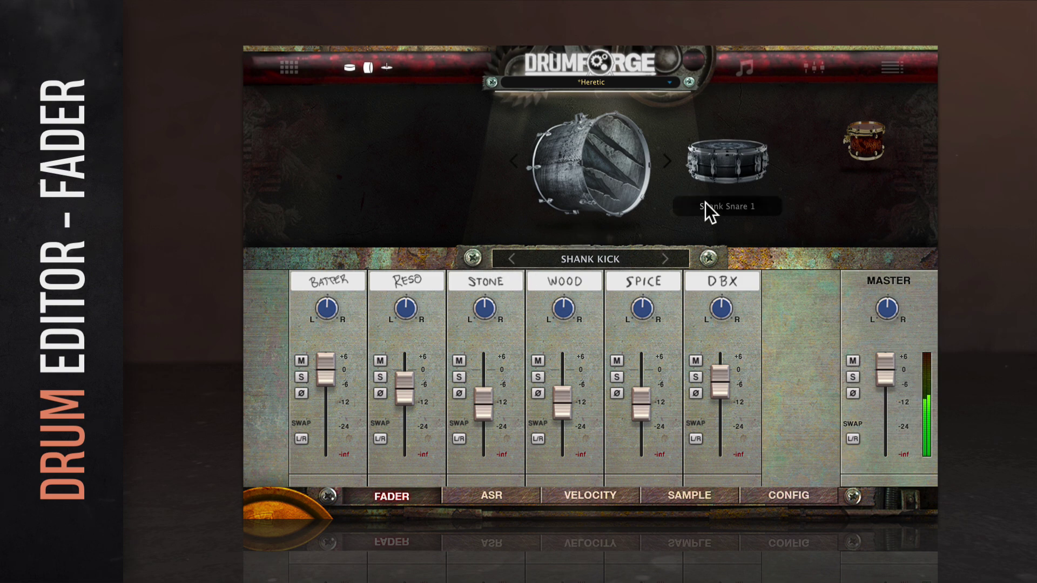
pyautogui.click(730, 173)
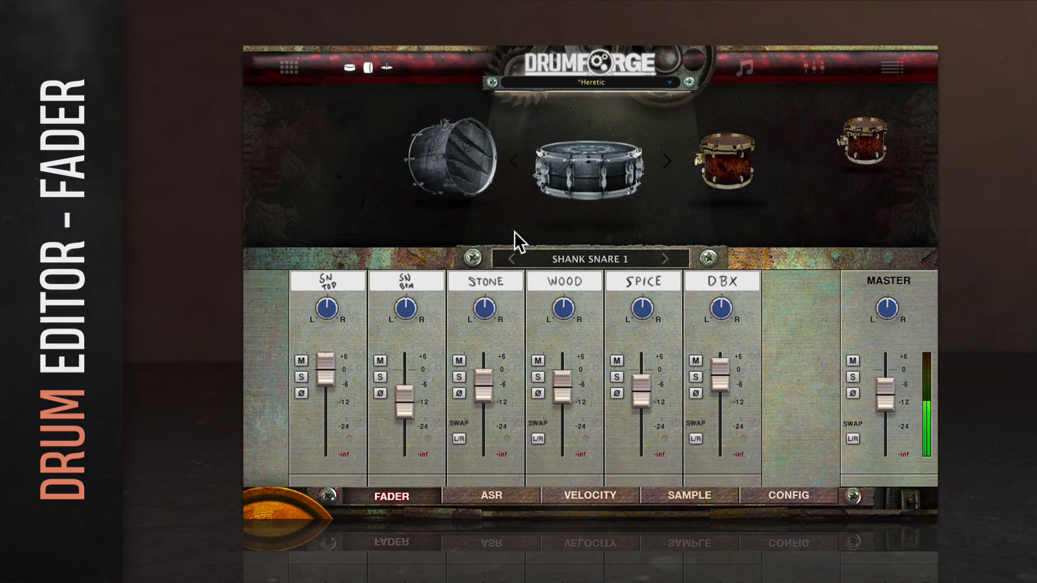
# - Pan Shank Snare 1's Stone microphone slightly to the right, and toggle its solo and phase invert on and off
pyautogui.moveTo(468, 298); pyautogui.dragTo(471, 354)
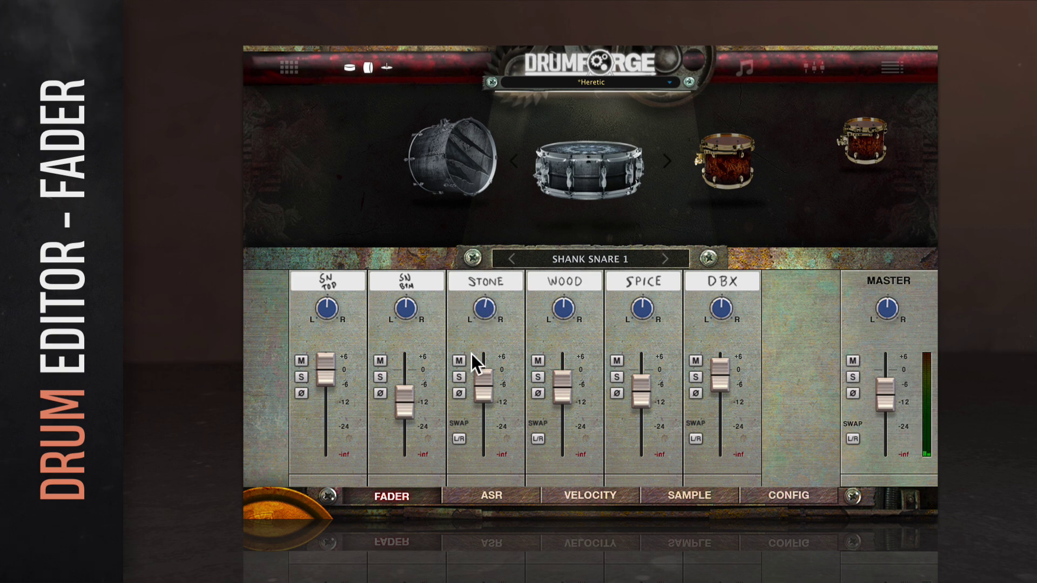
pyautogui.click(456, 377)
pyautogui.click(458, 378)
pyautogui.click(459, 393)
pyautogui.click(459, 392)
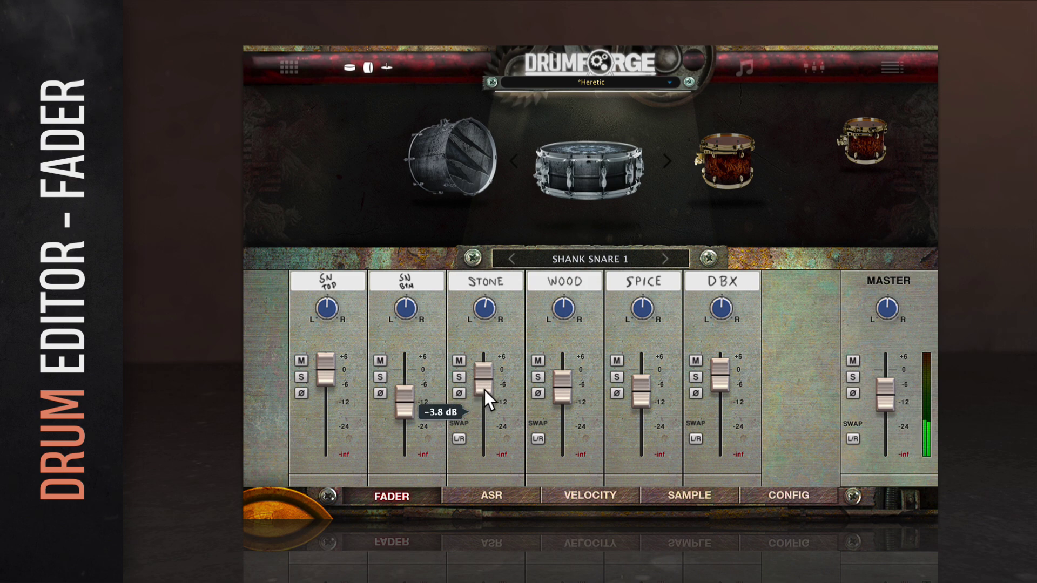
# - Nudge the Wood fader up, lower Spice to about -13.2 dB, and toggle left/right swap on and off for Wood and Stone
pyautogui.moveTo(571, 402); pyautogui.dragTo(566, 401)
pyautogui.moveTo(640, 391); pyautogui.dragTo(636, 408)
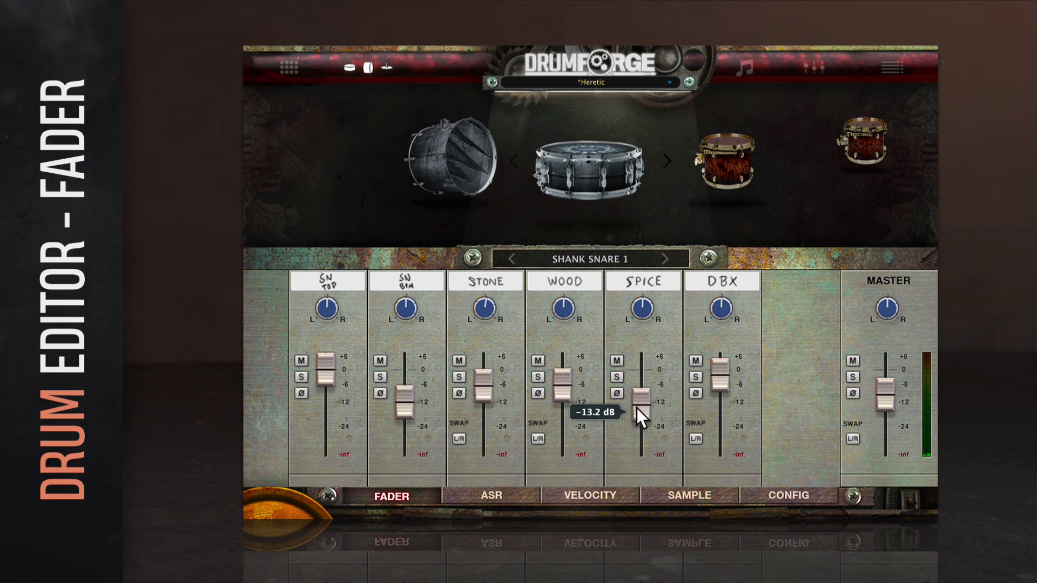
pyautogui.click(537, 439)
pyautogui.click(537, 438)
pyautogui.click(459, 439)
pyautogui.click(457, 440)
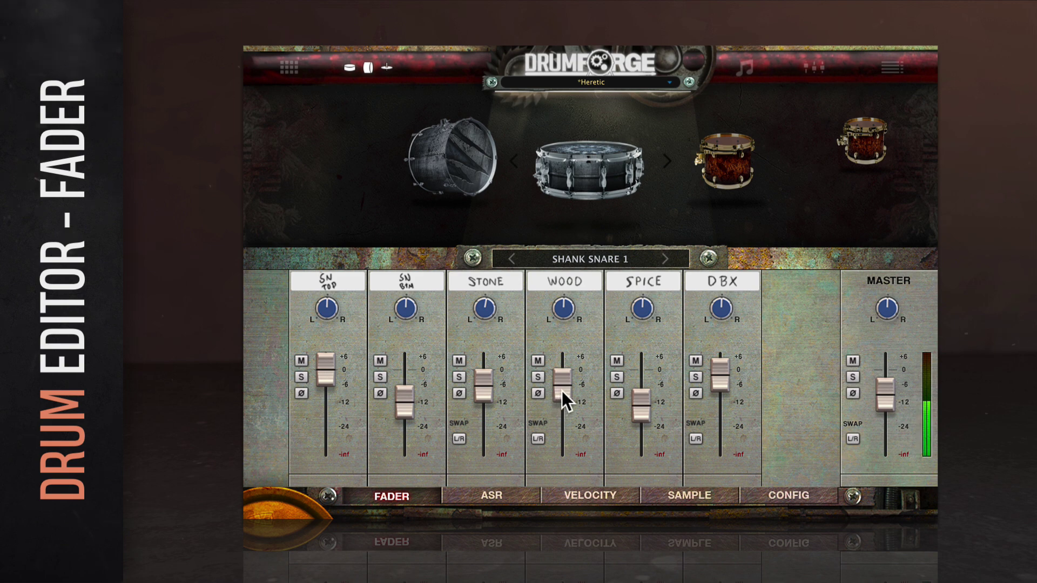
# - Raise Shank Snare 1's master fader to about 0 dB
pyautogui.moveTo(891, 399); pyautogui.dragTo(895, 374)
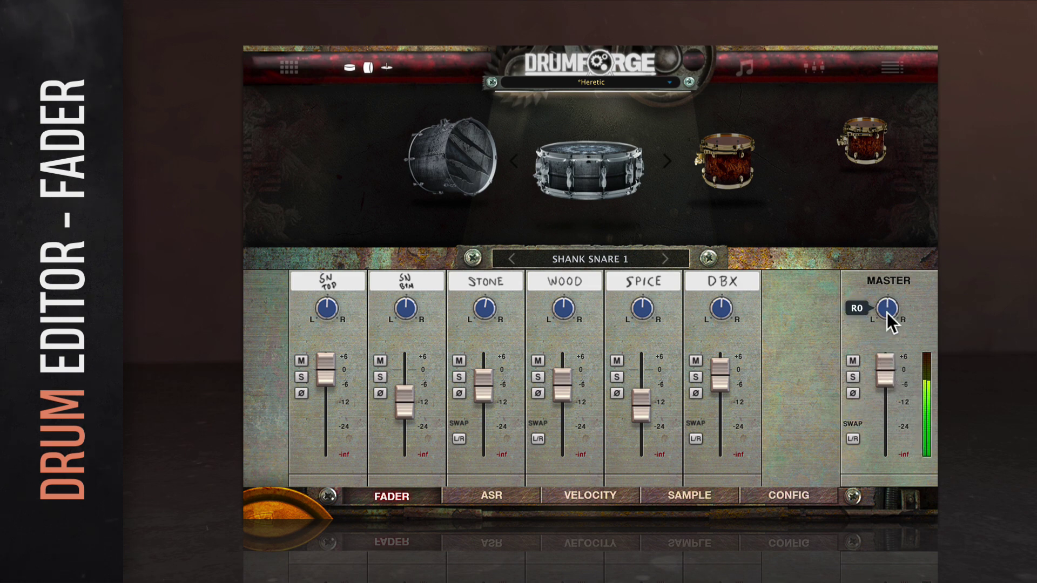
pyautogui.moveTo(880, 369)
pyautogui.mouseDown()
pyautogui.moveTo(875, 410)
pyautogui.moveTo(885, 373)
pyautogui.mouseUp()
# - Show the ASR envelopes of Shank Kick and try out the attack, sustain and release of its microphones
pyautogui.click(461, 494)
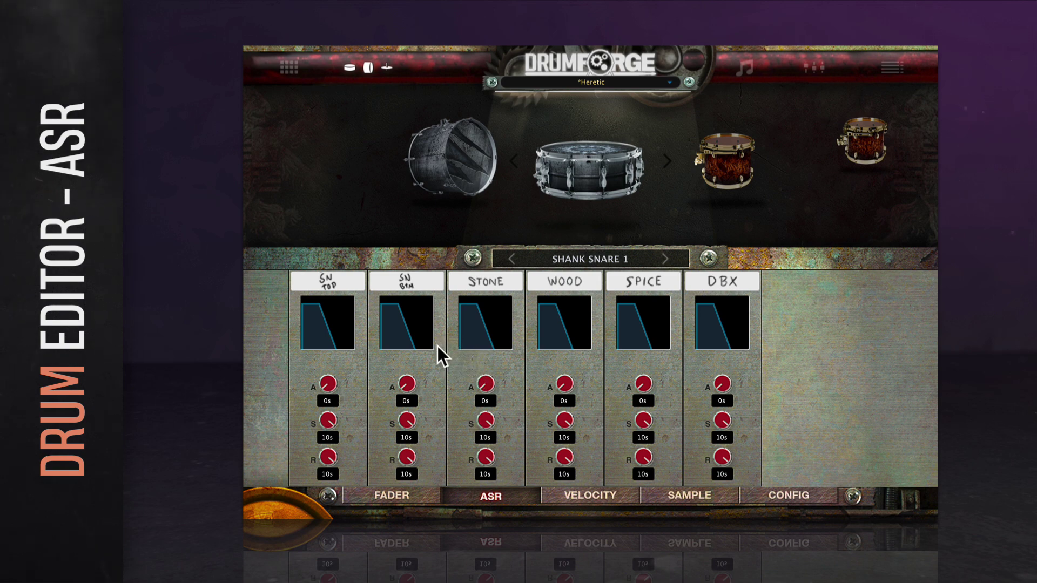
pyautogui.click(458, 163)
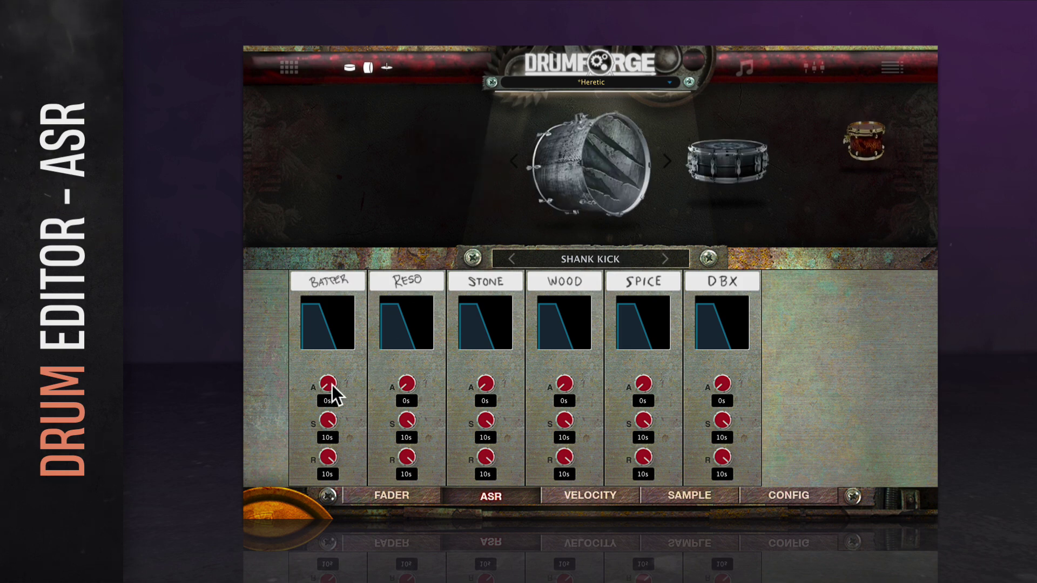
pyautogui.moveTo(326, 421); pyautogui.dragTo(343, 356)
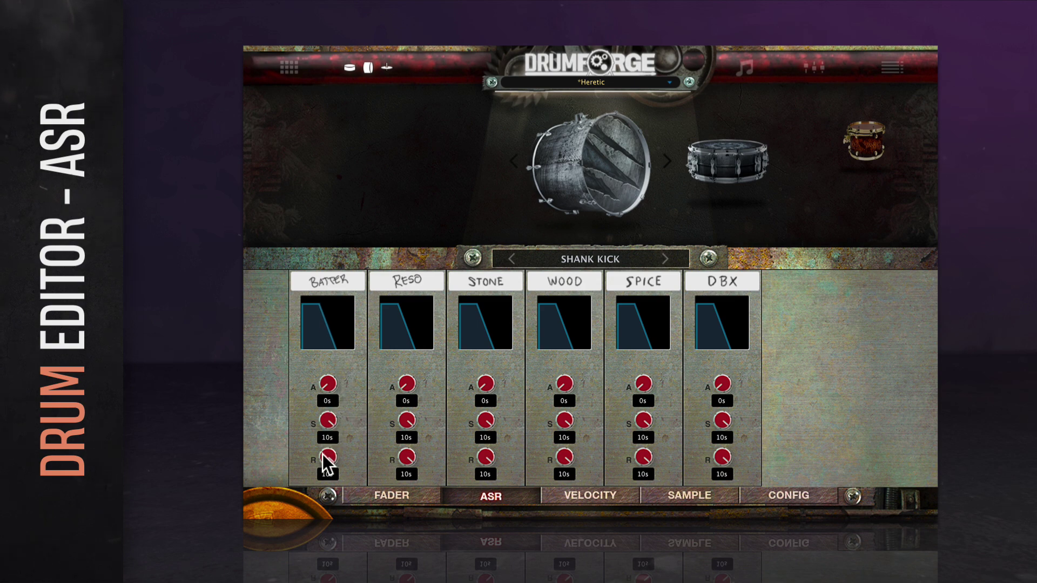
pyautogui.moveTo(323, 454); pyautogui.dragTo(327, 427)
pyautogui.moveTo(328, 384); pyautogui.dragTo(312, 429)
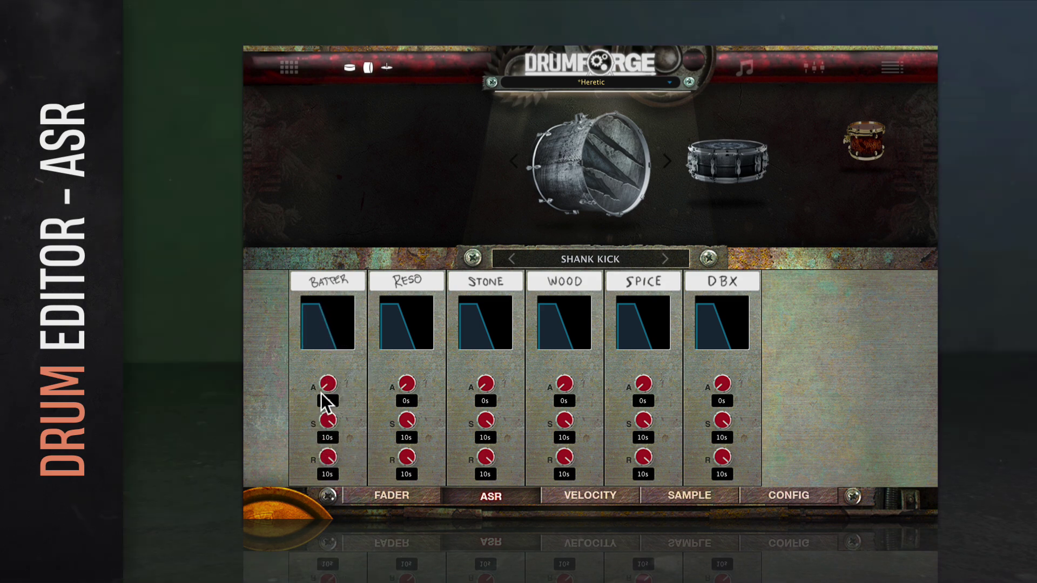
pyautogui.moveTo(334, 386); pyautogui.dragTo(380, 384)
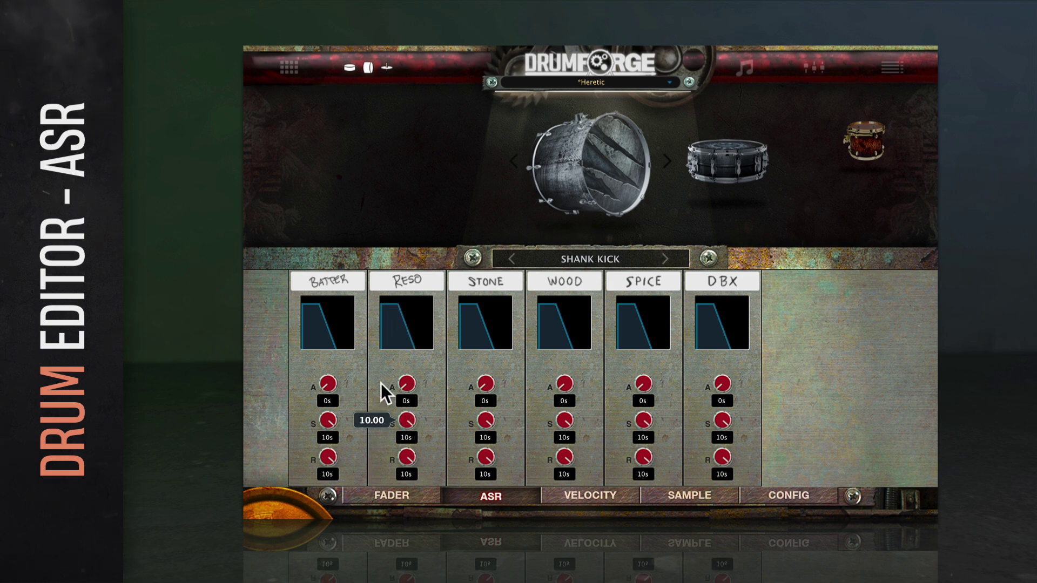
pyautogui.moveTo(486, 456); pyautogui.dragTo(444, 430)
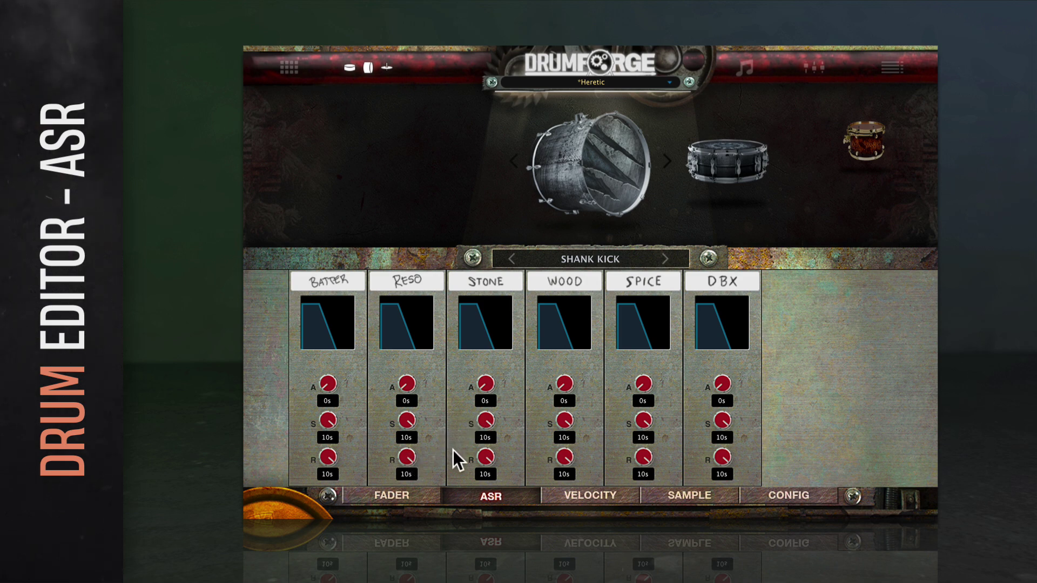
# - Show Shank Kick's velocity settings and try out its minimum, maximum and curve controls
pyautogui.click(567, 496)
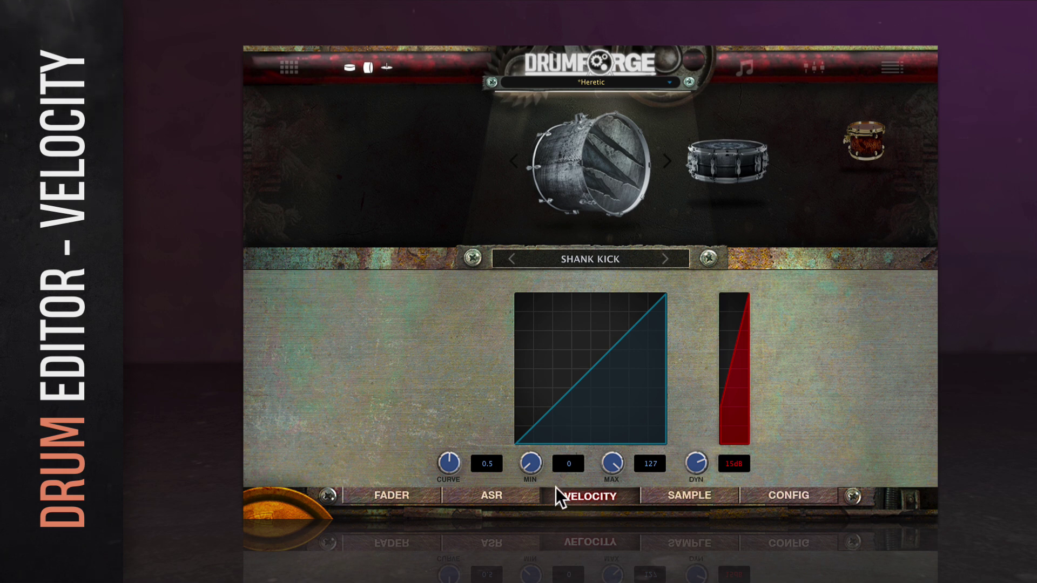
pyautogui.moveTo(538, 468); pyautogui.dragTo(535, 467)
pyautogui.moveTo(618, 463)
pyautogui.mouseDown()
pyautogui.moveTo(608, 490)
pyautogui.moveTo(612, 454)
pyautogui.mouseUp()
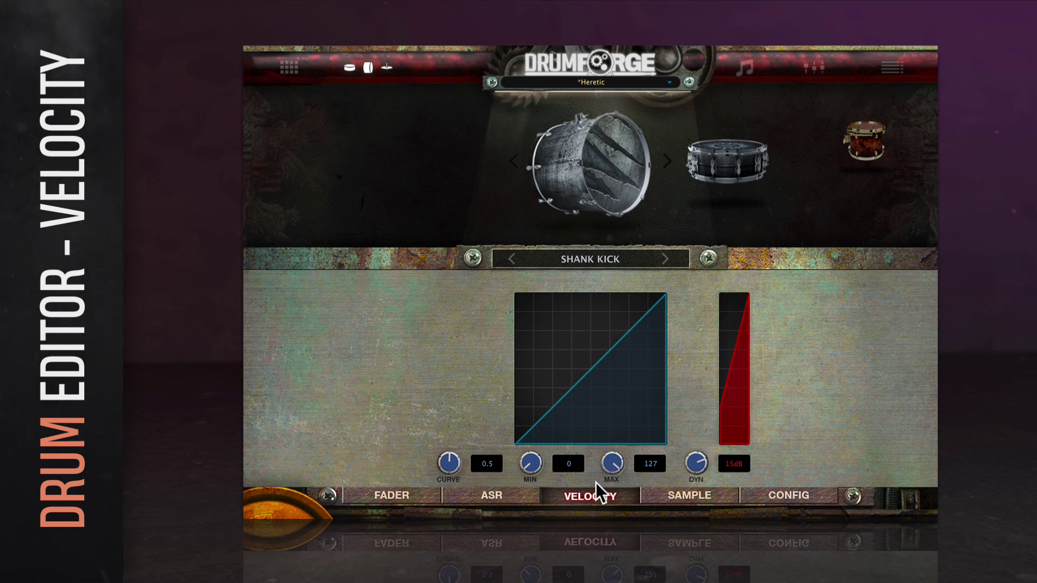
pyautogui.moveTo(607, 466); pyautogui.dragTo(594, 513)
pyautogui.moveTo(449, 463)
pyautogui.mouseDown()
pyautogui.moveTo(463, 435)
pyautogui.moveTo(449, 460)
pyautogui.mouseUp()
pyautogui.moveTo(619, 463); pyautogui.dragTo(628, 385)
# - Set Shank Kick's velocity curve to 0.58, its maximum to 91 and its dynamics to 0 dB
pyautogui.moveTo(459, 458); pyautogui.dragTo(473, 369)
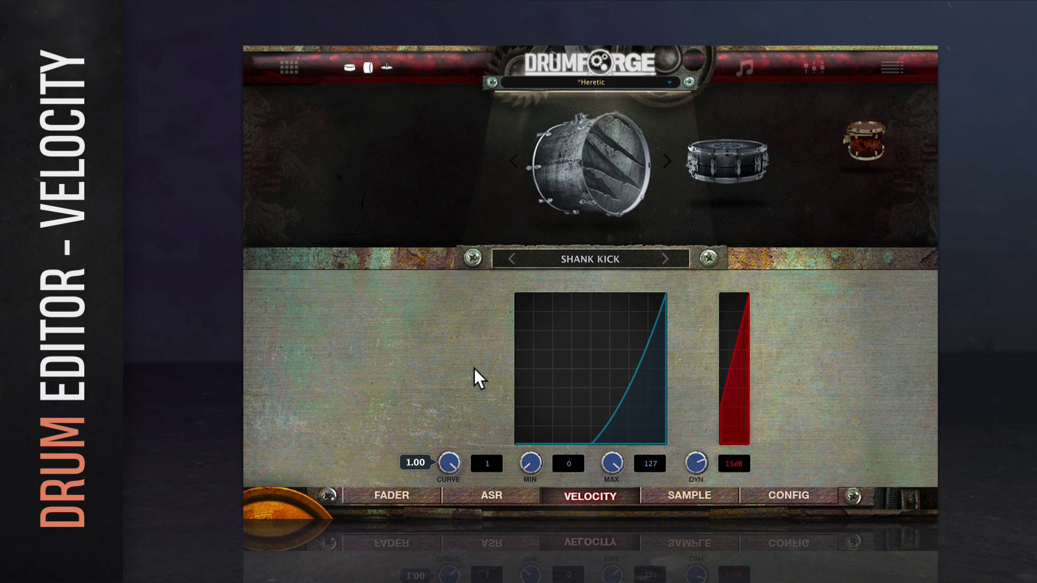
pyautogui.moveTo(474, 370); pyautogui.dragTo(519, 472)
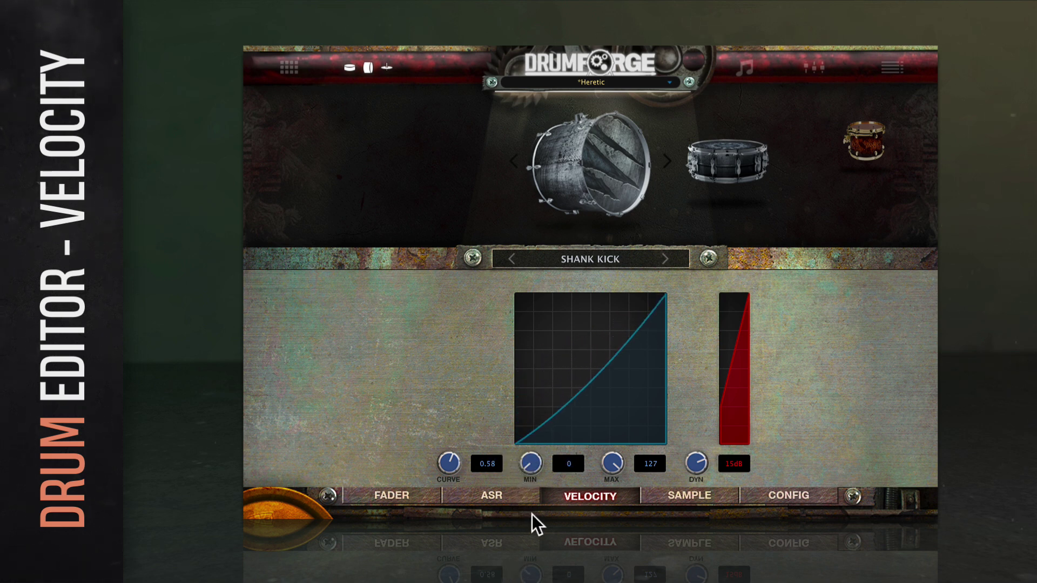
pyautogui.moveTo(611, 463); pyautogui.dragTo(577, 510)
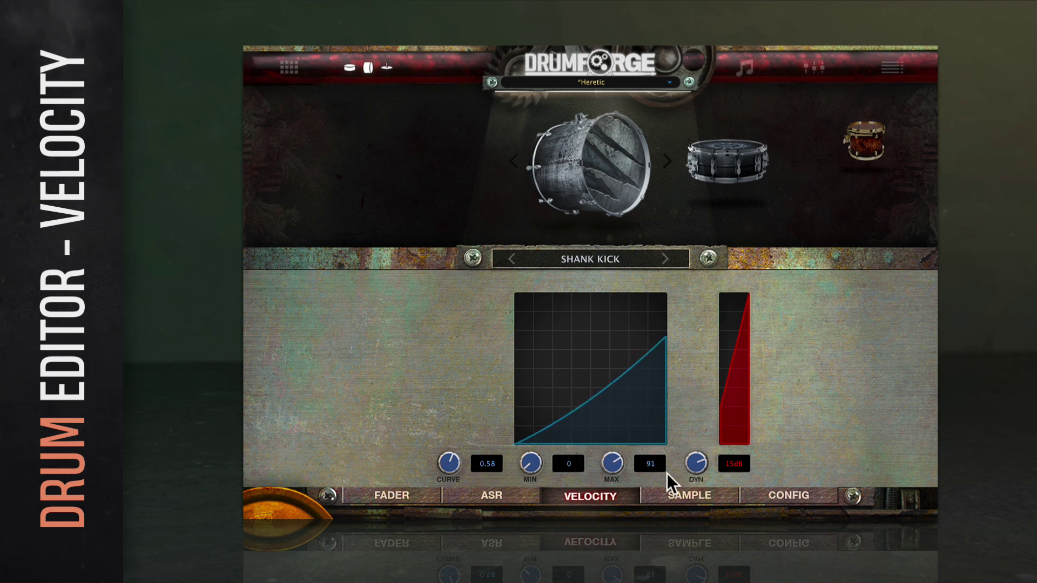
pyautogui.moveTo(693, 462); pyautogui.dragTo(654, 582)
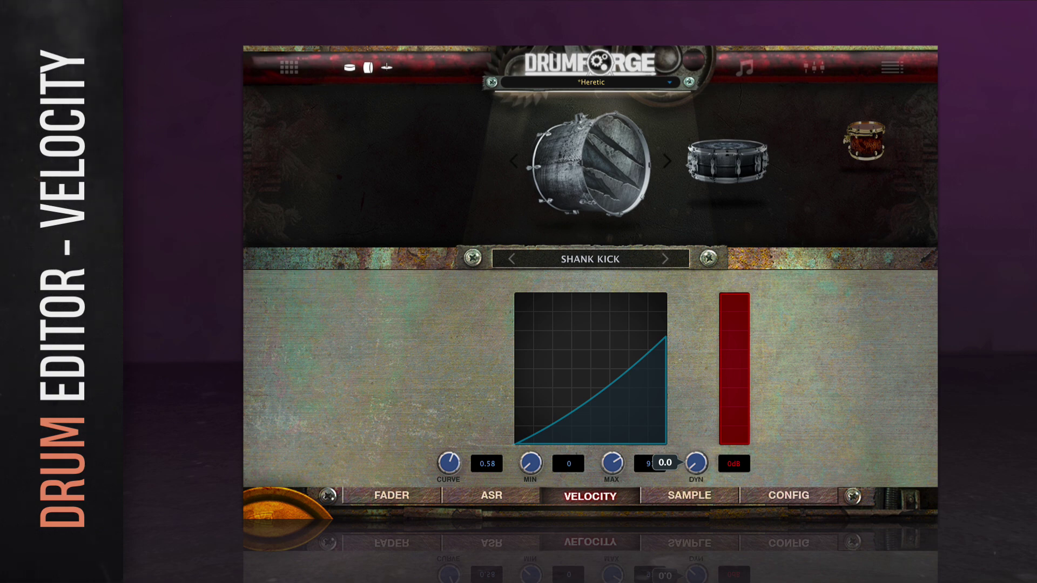
# - Show Shank Snare 1's sample settings, browse the Hard layer's samples, and switch samples 1 to 3 off and on again
pyautogui.click(683, 498)
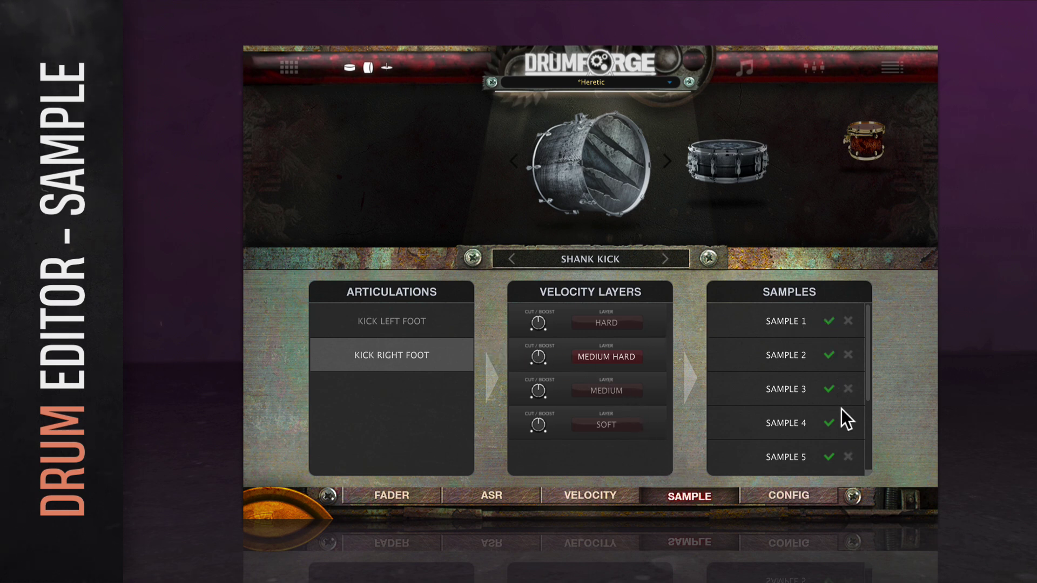
pyautogui.click(737, 165)
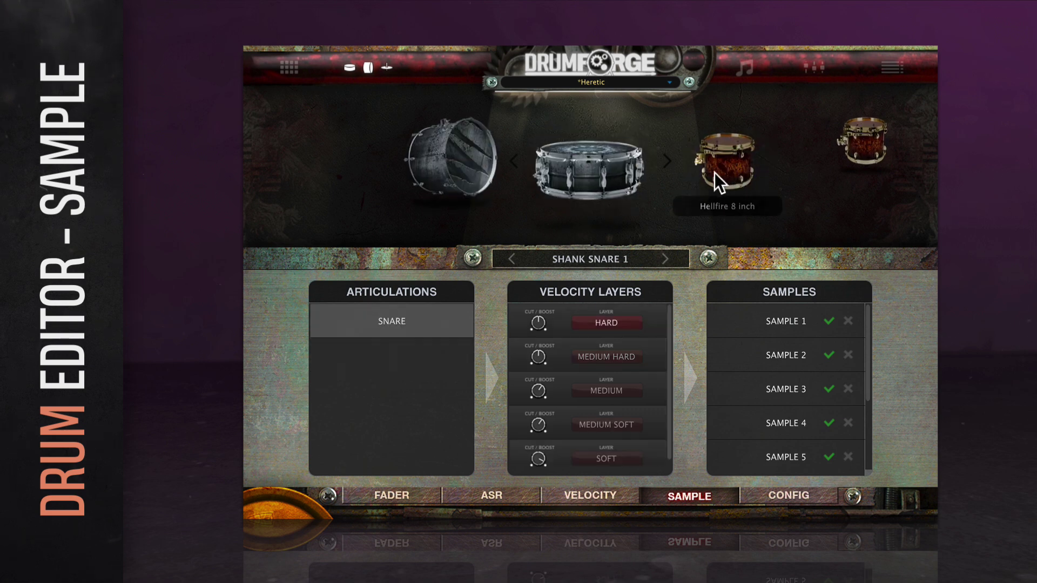
pyautogui.scroll(-1, 655, 394)
pyautogui.scroll(1, 656, 393)
pyautogui.scroll(-1, 760, 413)
pyautogui.scroll(-3, 771, 413)
pyautogui.scroll(3, 772, 413)
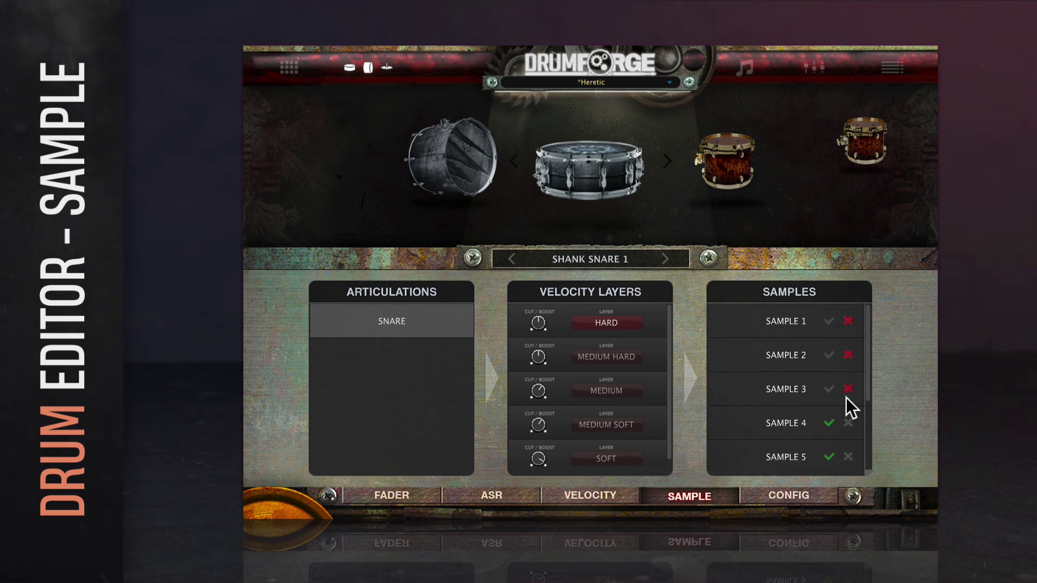
pyautogui.click(849, 355)
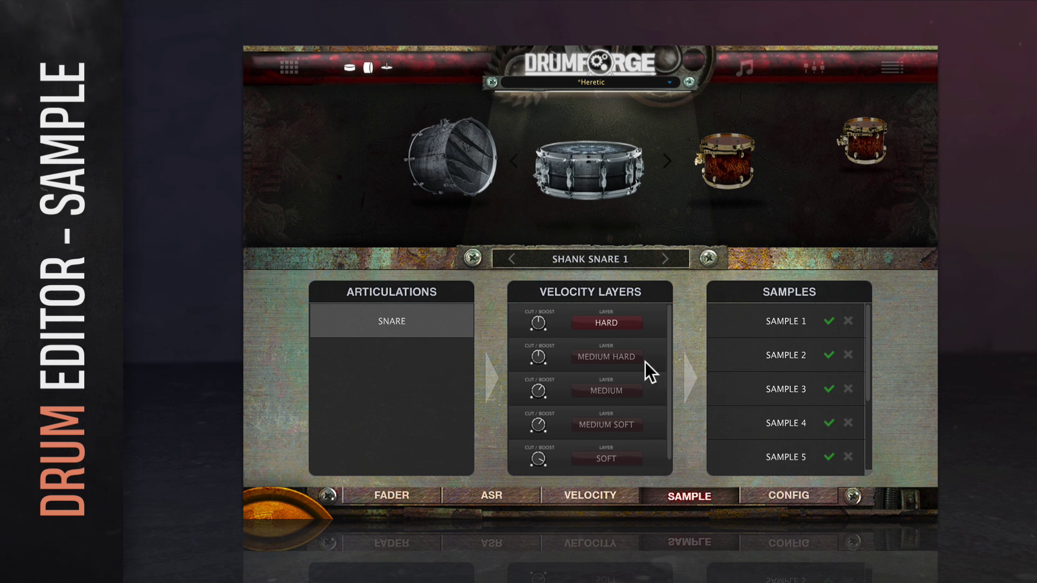
# - For Shank Kick's Kick Right Foot articulation, boost the Medium Hard velocity layer and switch off its samples 1, 2 and 4
pyautogui.click(484, 179)
pyautogui.click(381, 351)
pyautogui.click(392, 323)
pyautogui.click(429, 357)
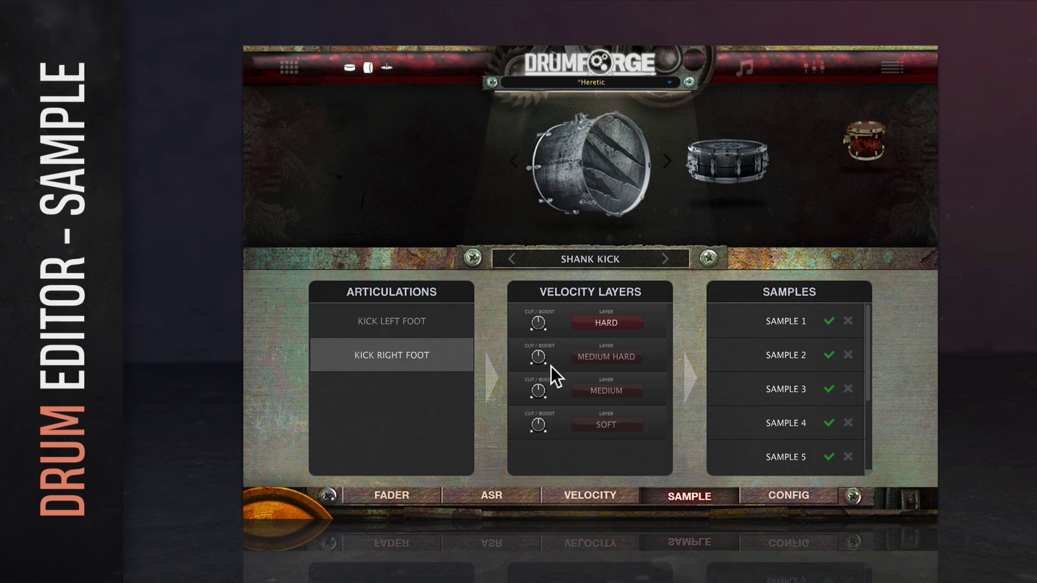
pyautogui.moveTo(533, 355)
pyautogui.mouseDown()
pyautogui.moveTo(539, 341)
pyautogui.moveTo(518, 427)
pyautogui.moveTo(529, 353)
pyautogui.mouseUp()
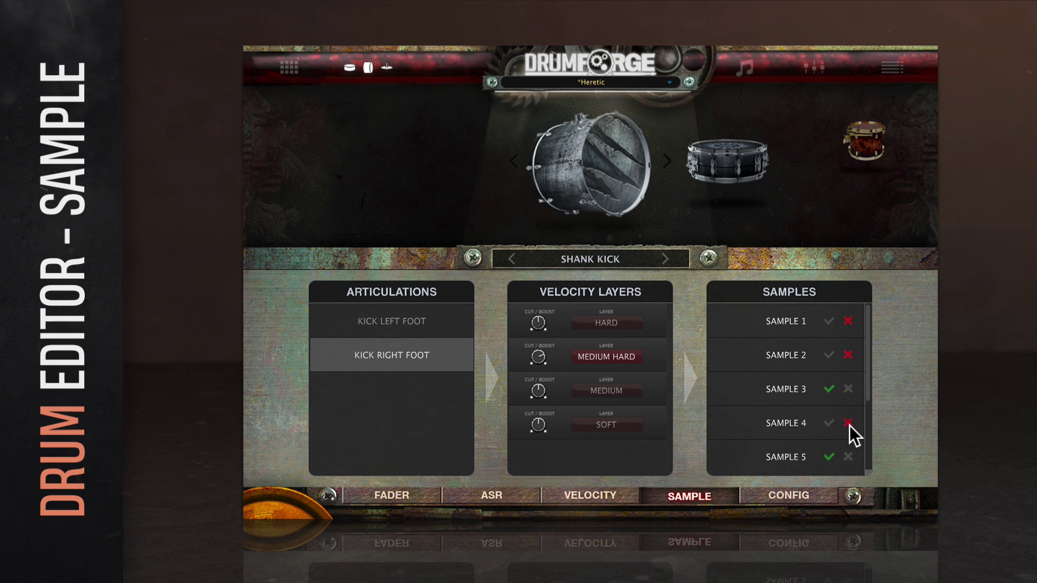
# - Show Shank Kick's configuration settings and try out its coarse and fine pitch controls
pyautogui.click(759, 497)
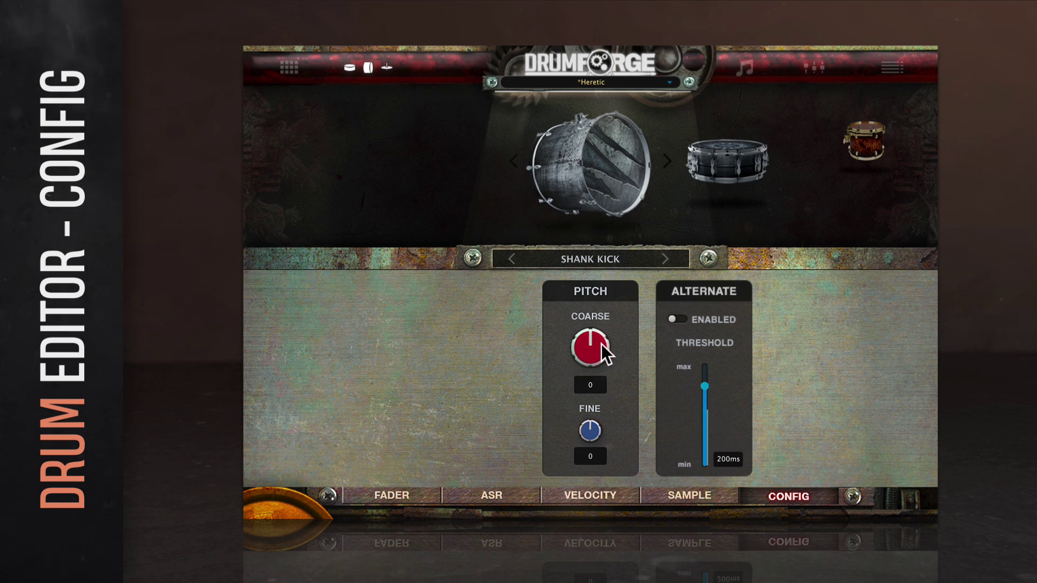
pyautogui.moveTo(601, 345); pyautogui.dragTo(572, 347)
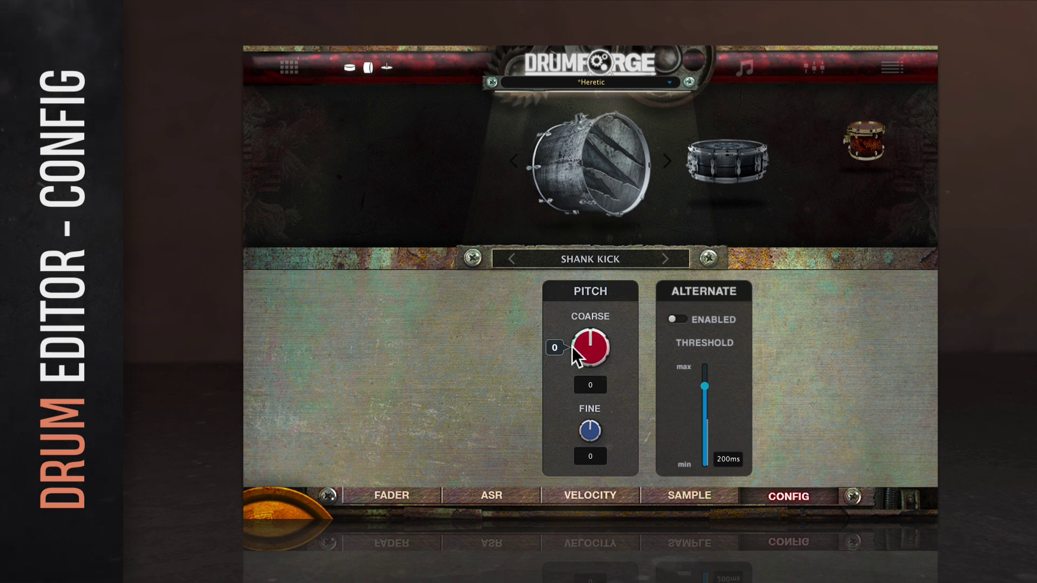
pyautogui.moveTo(584, 430)
pyautogui.mouseDown()
pyautogui.moveTo(604, 372)
pyautogui.moveTo(586, 455)
pyautogui.moveTo(596, 432)
pyautogui.mouseUp()
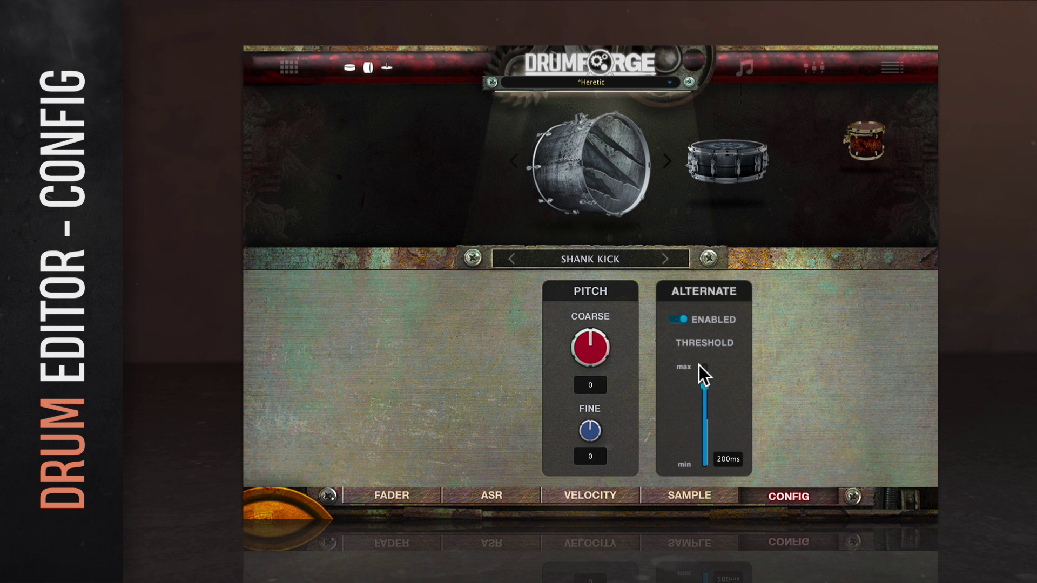
# - Enable the Alternate option for Shank Kick and set its threshold to 188 ms
pyautogui.moveTo(704, 388); pyautogui.dragTo(703, 428)
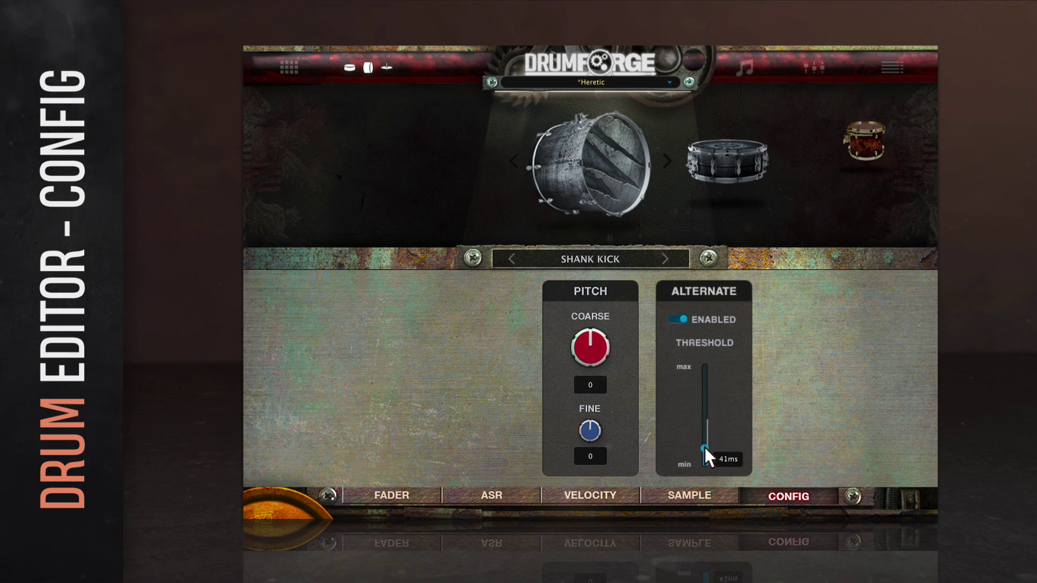
pyautogui.moveTo(707, 431)
pyautogui.mouseDown()
pyautogui.moveTo(719, 373)
pyautogui.moveTo(711, 424)
pyautogui.mouseUp()
pyautogui.click(678, 321)
pyautogui.moveTo(706, 425); pyautogui.dragTo(730, 390)
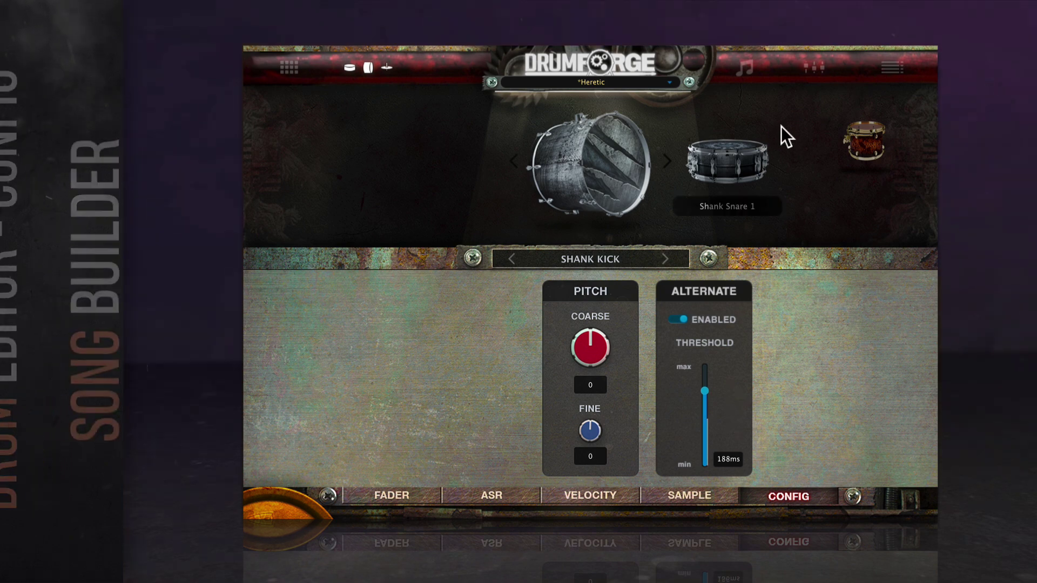
# - Open the song builder, filter the grooves by the Euro Metal Lite pack, and return to all packs
pyautogui.click(749, 68)
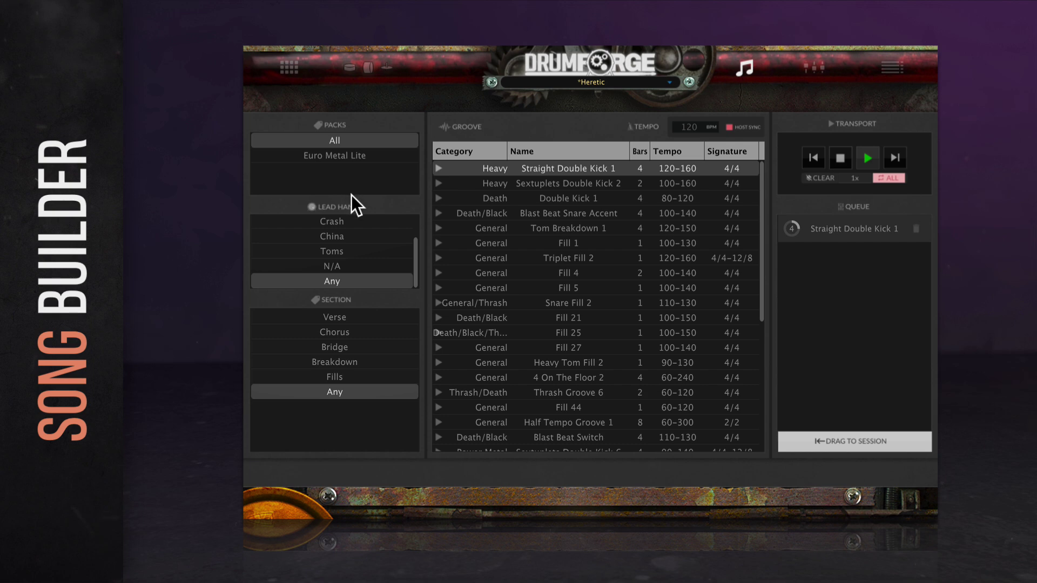
pyautogui.click(363, 157)
pyautogui.click(362, 142)
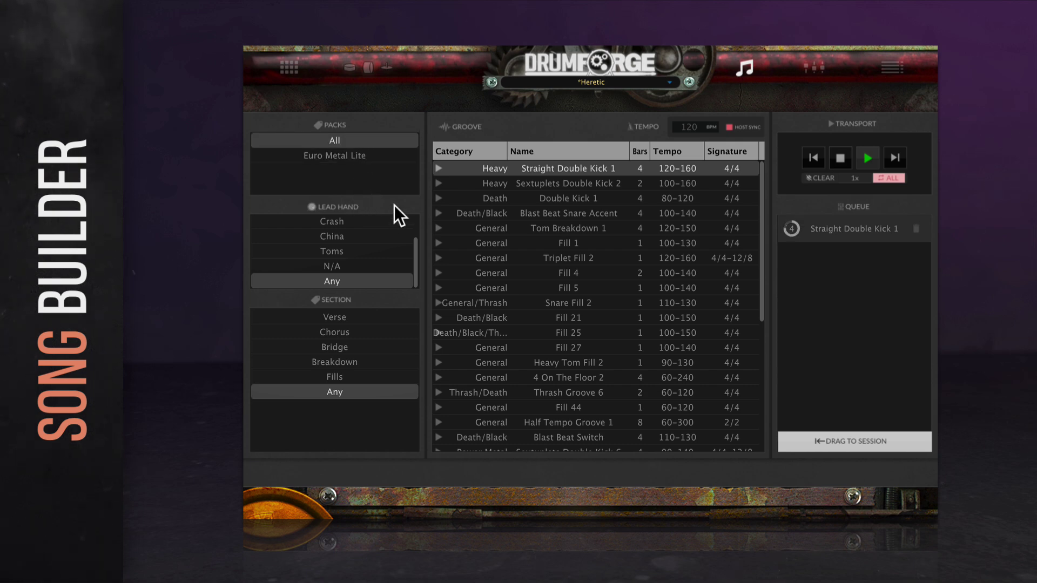
# - Filter the groove list by lead hand, stepping through the options to China
pyautogui.moveTo(411, 261); pyautogui.dragTo(404, 222)
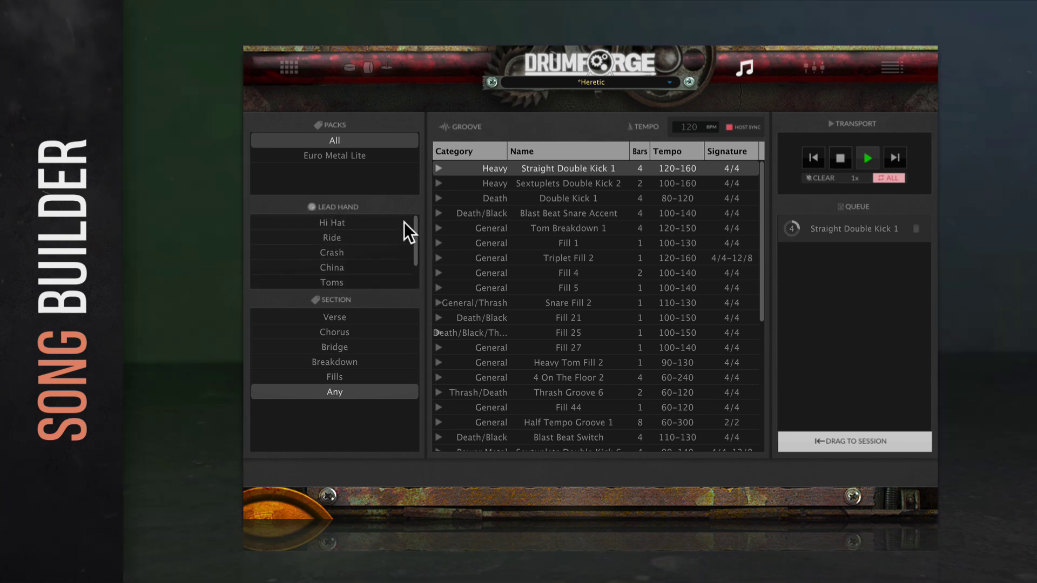
pyautogui.click(405, 222)
pyautogui.click(398, 247)
pyautogui.click(394, 266)
pyautogui.scroll(-2, 394, 268)
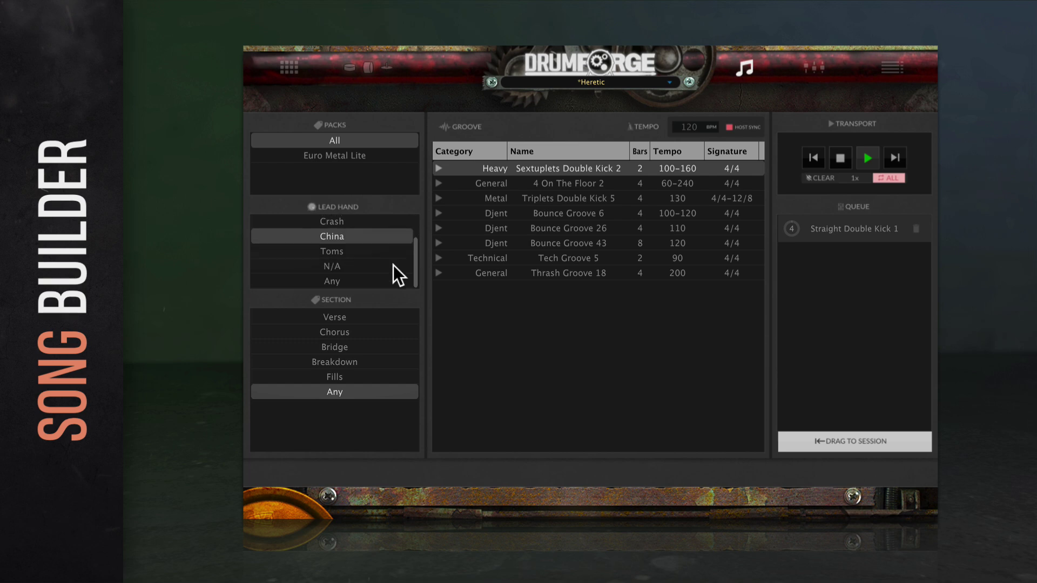
# - Reset the lead hand filter to Any, then step the section filter through Verse, Chorus, Bridge and Breakdown and return to Any
pyautogui.click(381, 281)
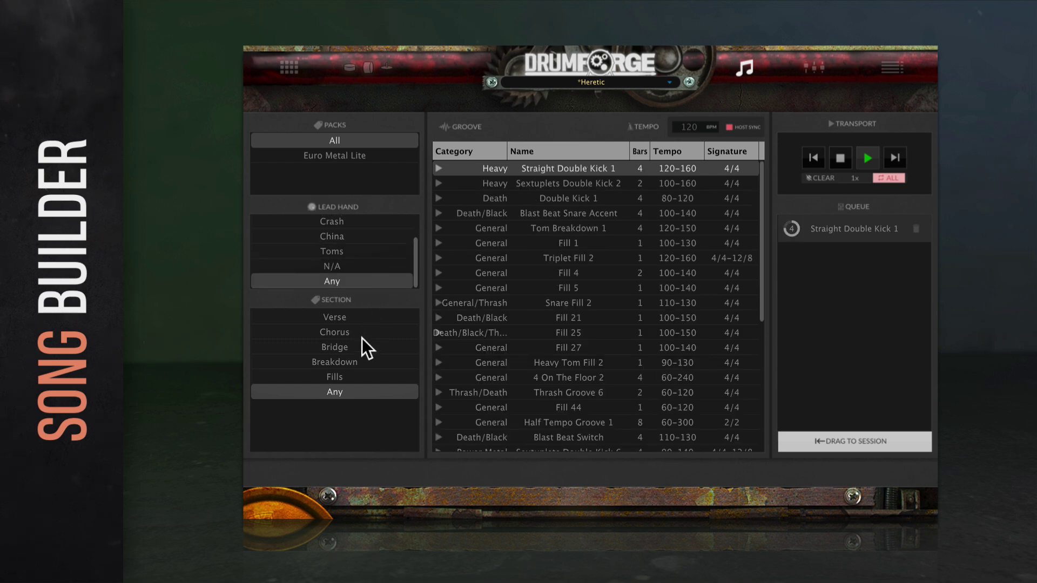
pyautogui.click(372, 319)
pyautogui.click(370, 335)
pyautogui.click(368, 348)
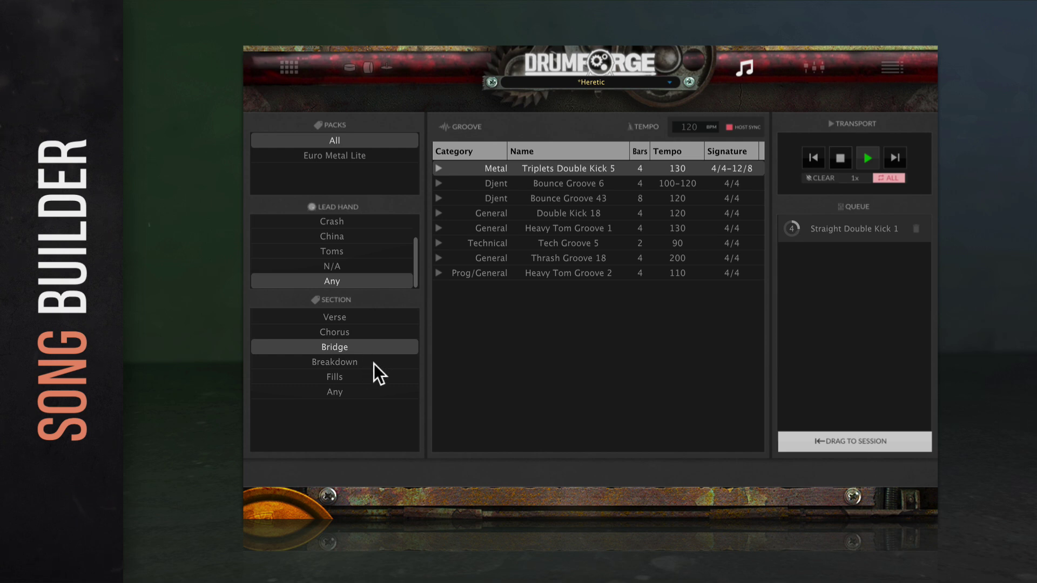
pyautogui.click(363, 364)
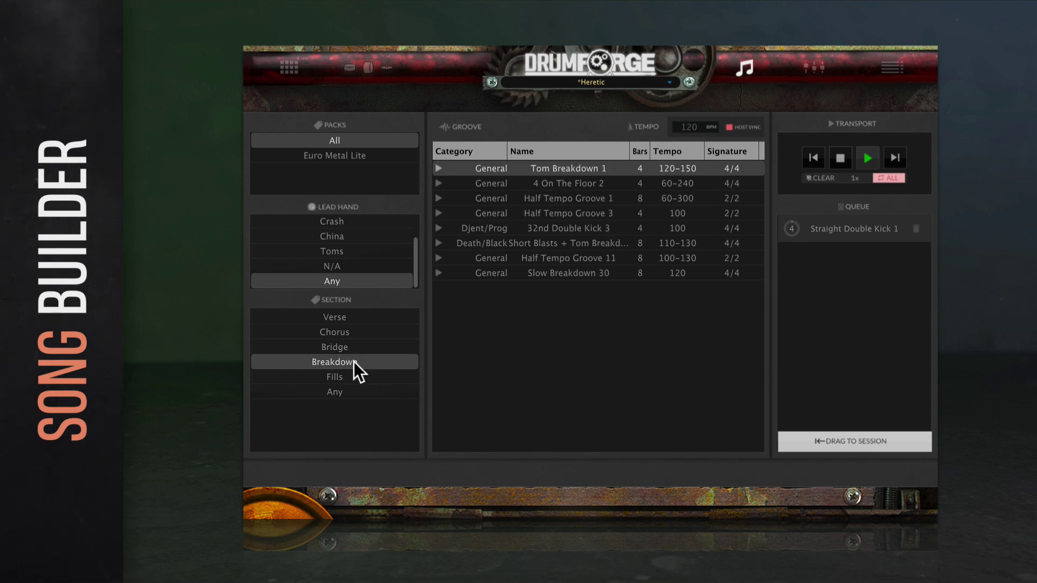
pyautogui.click(353, 396)
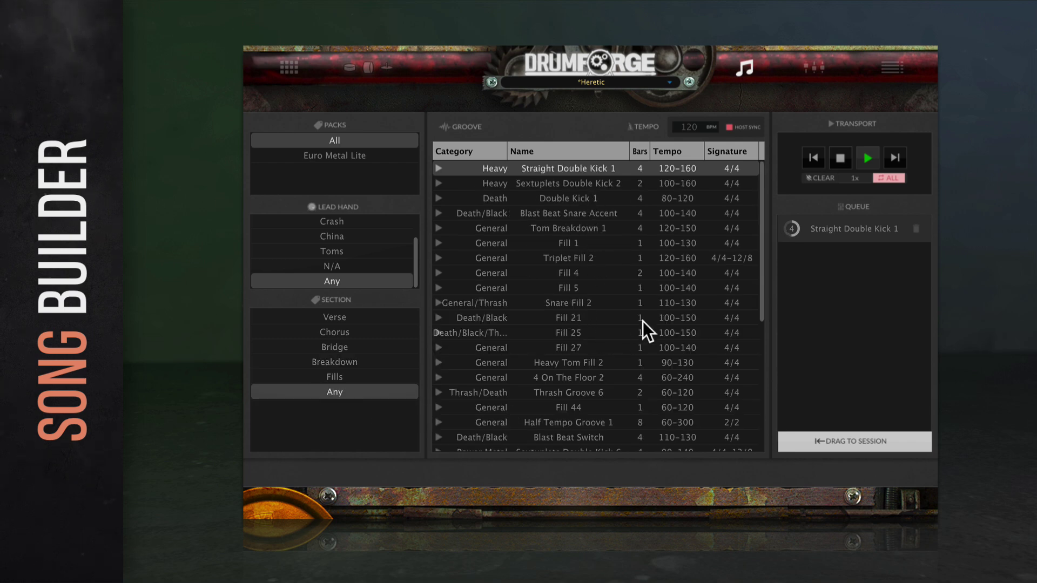
# - Preview Straight Double Kick 1, then add it and Blast Beat Snare Accent to the song queue
pyautogui.moveTo(763, 203)
pyautogui.mouseDown()
pyautogui.moveTo(760, 269)
pyautogui.moveTo(767, 198)
pyautogui.mouseUp()
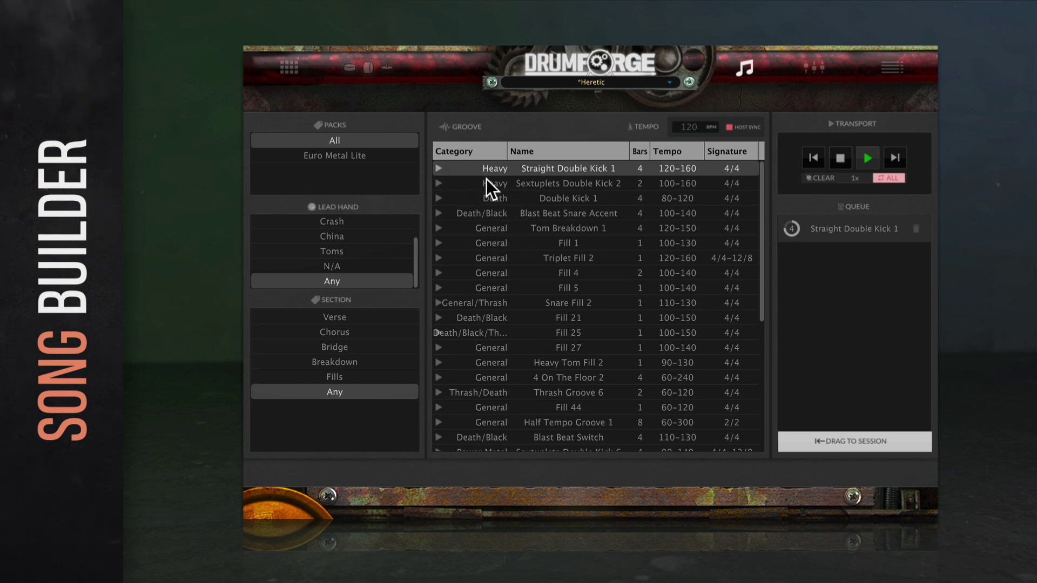
pyautogui.click(546, 184)
pyautogui.click(440, 171)
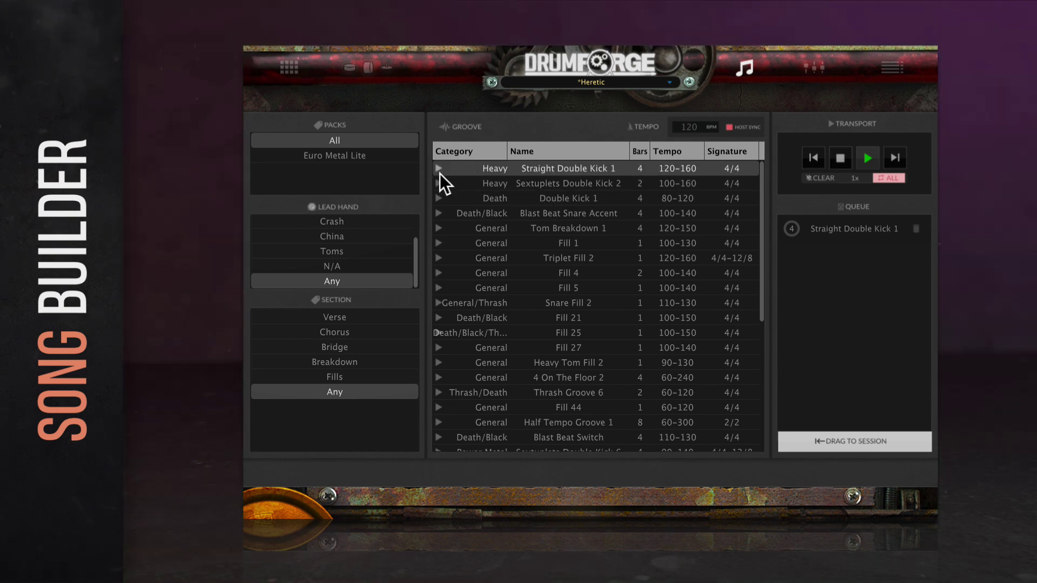
pyautogui.moveTo(582, 170); pyautogui.dragTo(828, 265)
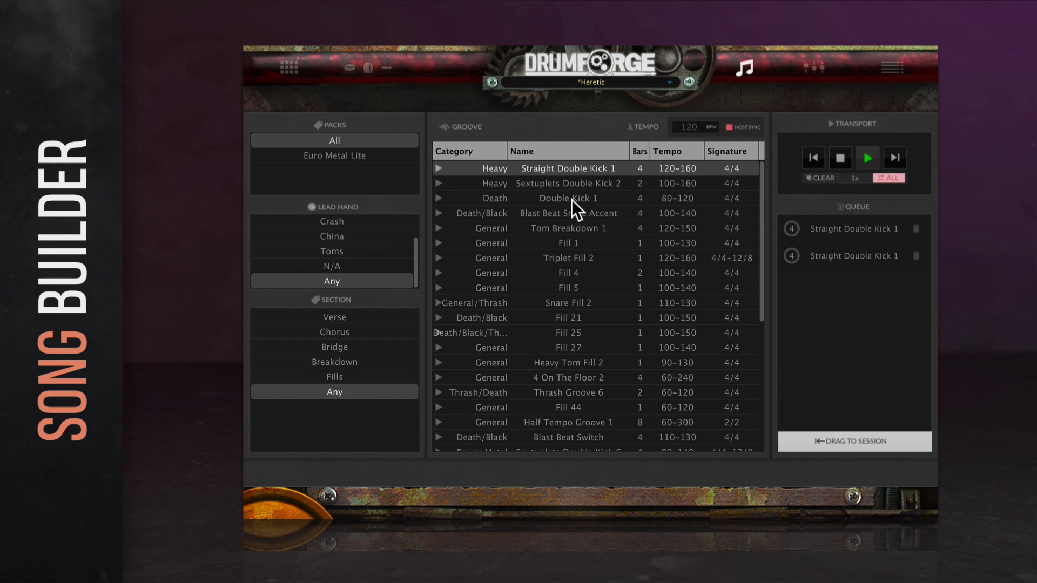
pyautogui.click(556, 215)
pyautogui.moveTo(561, 215); pyautogui.dragTo(843, 297)
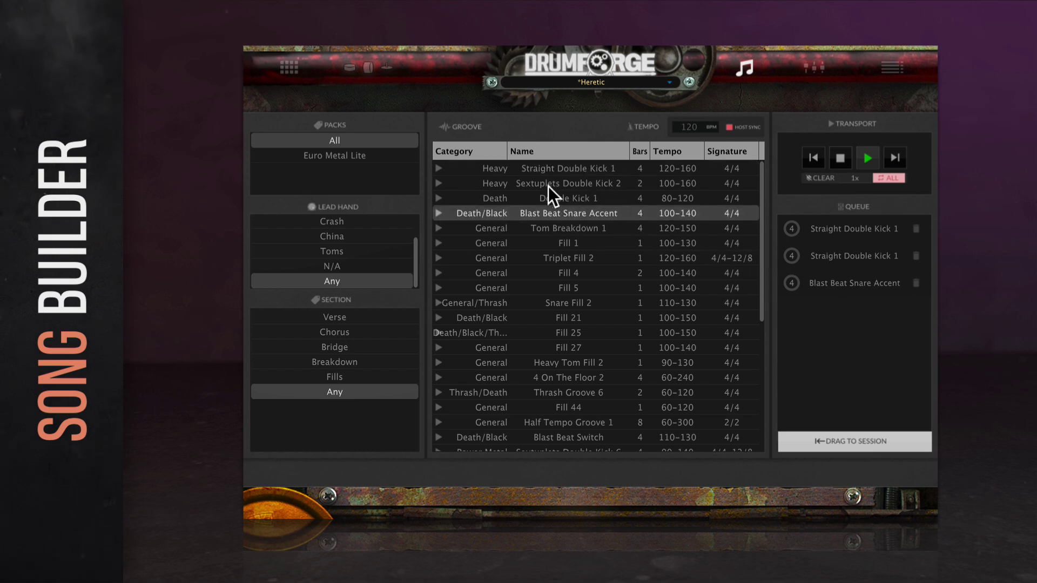
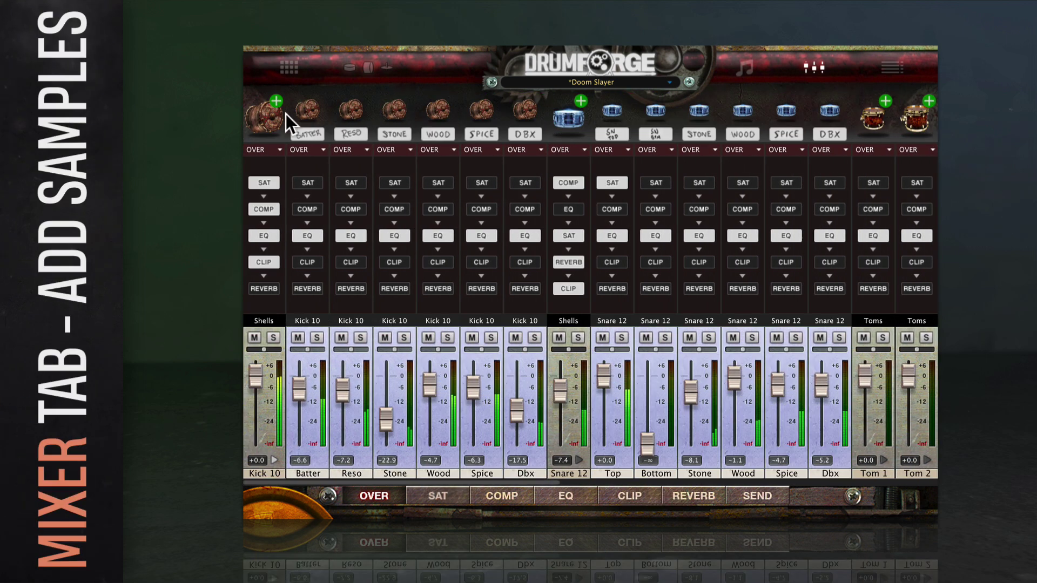
# - Open the Kick 10 channel's sample browser, browse the DrumShotz vendor packs and choose DrumShotz – Billy Decker
pyautogui.click(276, 102)
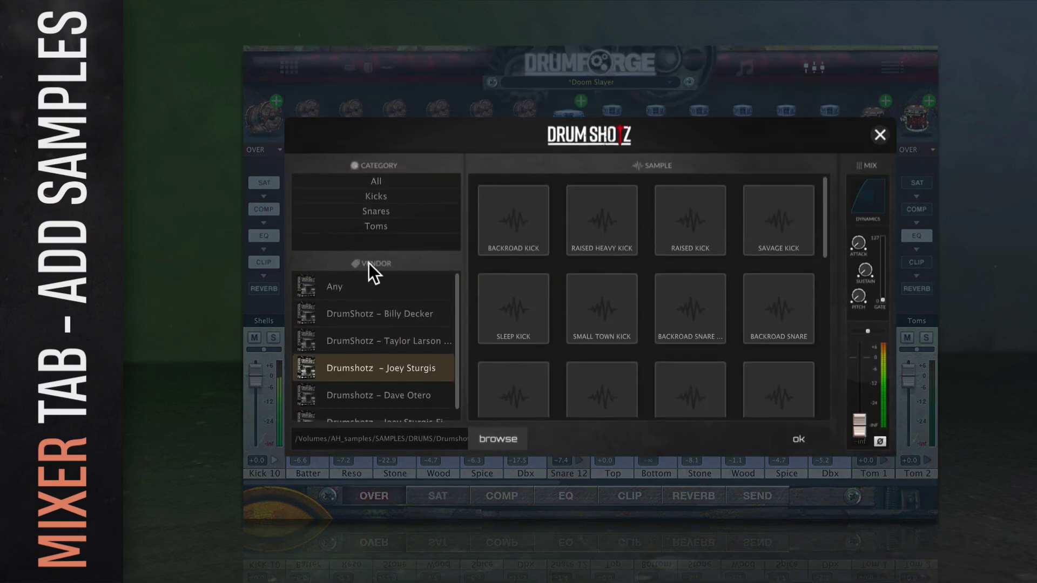
pyautogui.scroll(-1, 456, 300)
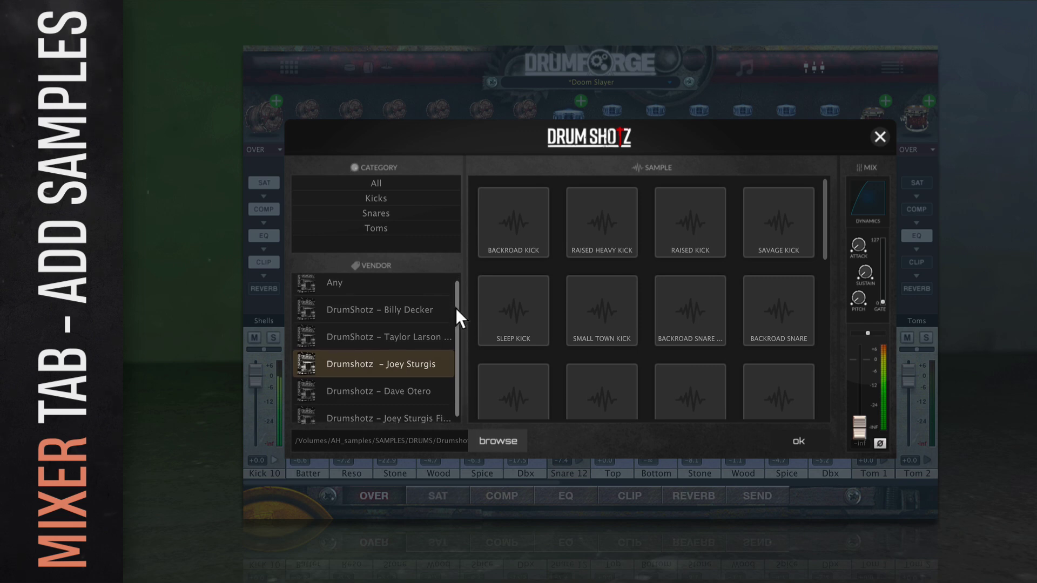
pyautogui.click(445, 325)
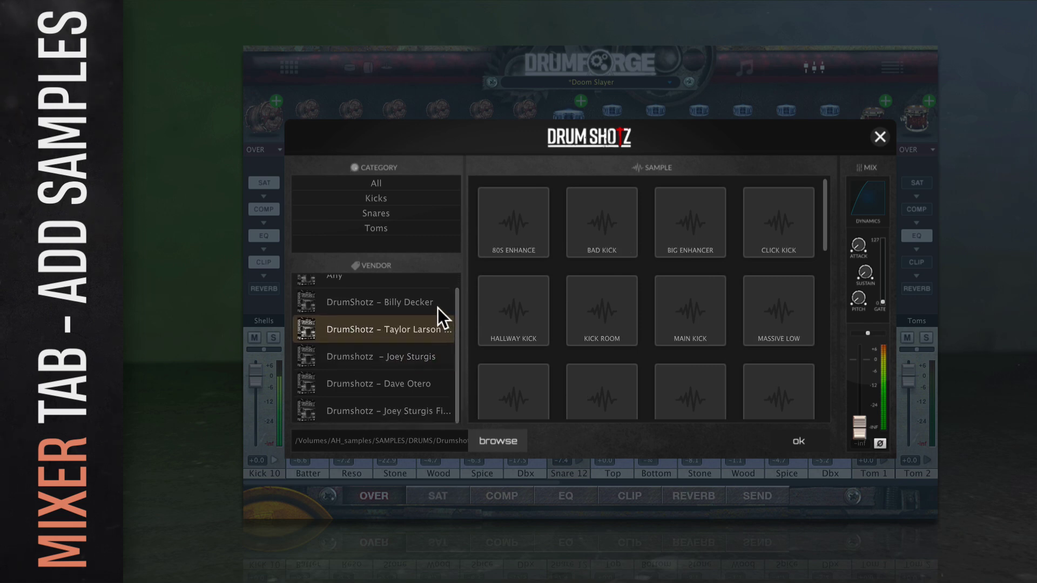
pyautogui.click(440, 312)
pyautogui.click(414, 389)
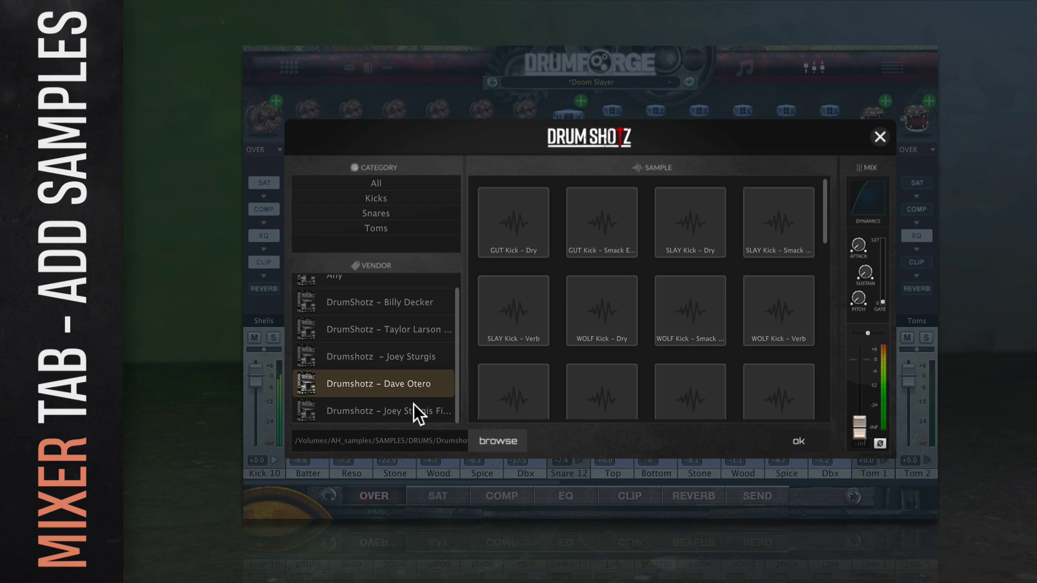
pyautogui.click(413, 408)
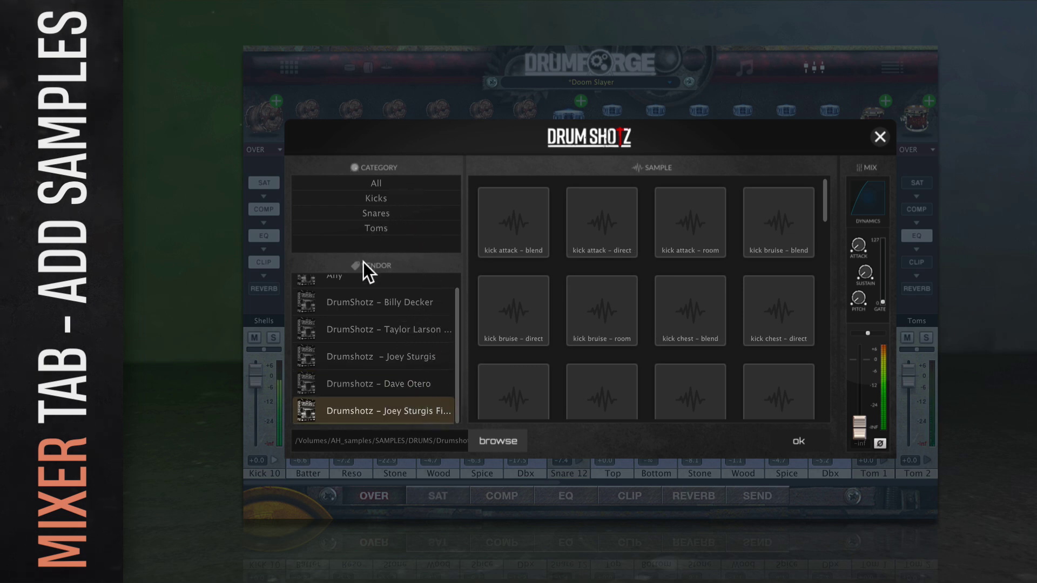
pyautogui.click(398, 307)
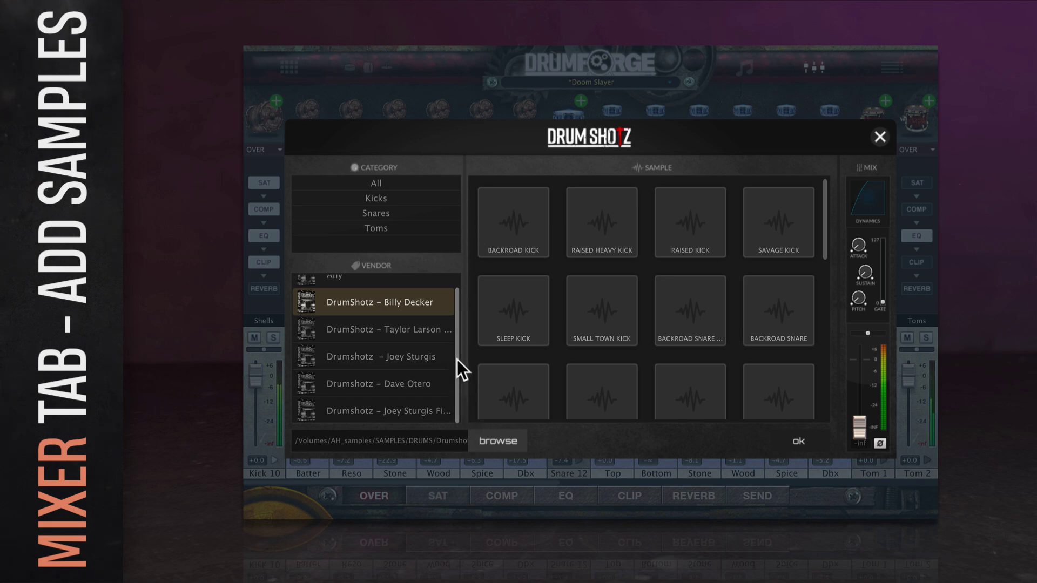
# - Filter the Billy Decker samples by the Kicks, Snares and Toms categories, and return to All
pyautogui.moveTo(457, 359); pyautogui.dragTo(459, 325)
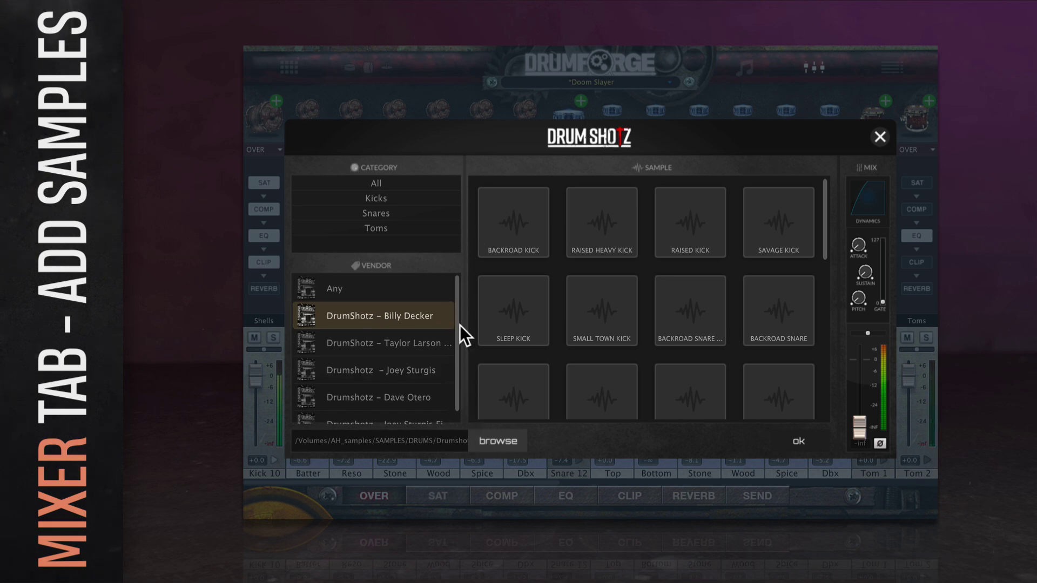
pyautogui.click(397, 200)
pyautogui.click(396, 212)
pyautogui.click(392, 226)
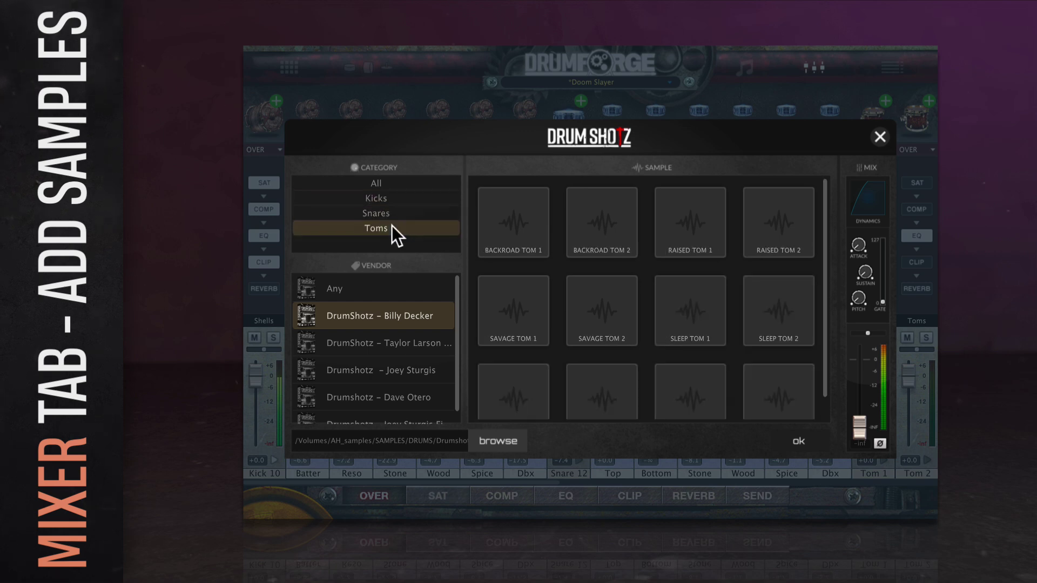
pyautogui.click(394, 201)
pyautogui.click(395, 211)
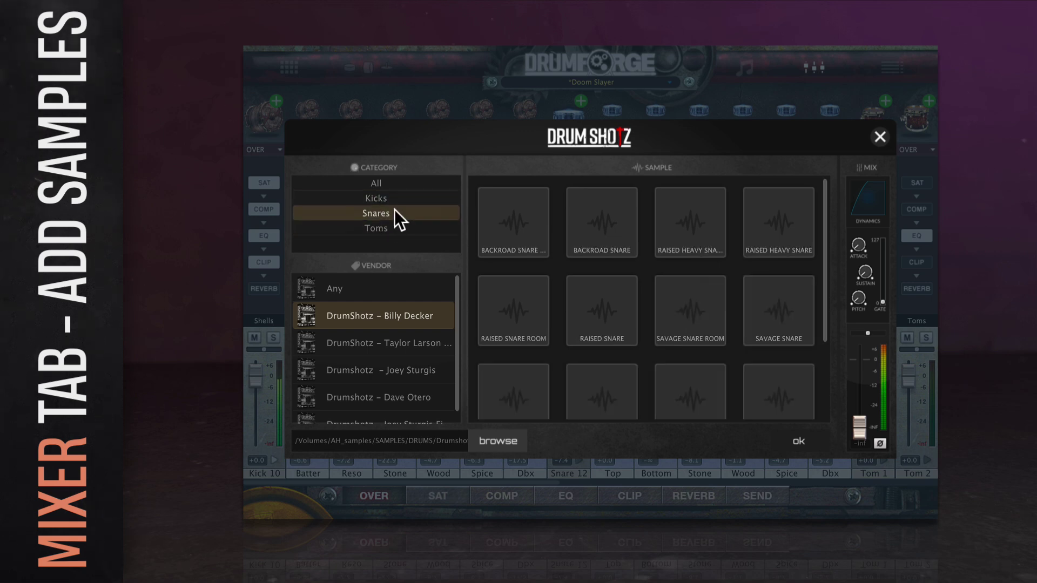
pyautogui.click(398, 184)
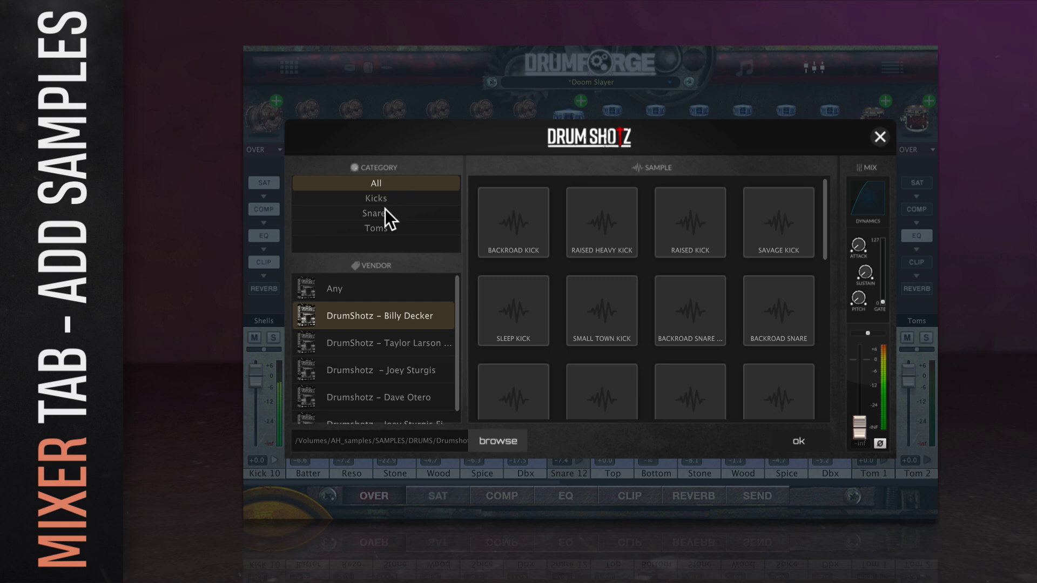
# - Audition the kick samples, choose Raised Kick, adjust its level slightly and confirm adding it to Kick 10
pyautogui.click(493, 245)
pyautogui.click(593, 237)
pyautogui.click(679, 240)
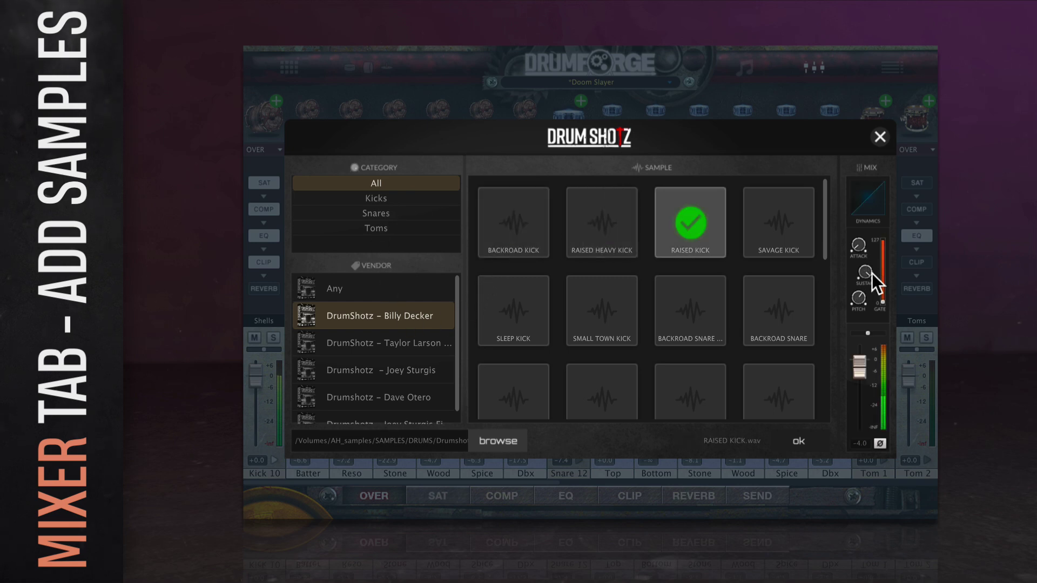
pyautogui.moveTo(856, 361); pyautogui.dragTo(857, 366)
pyautogui.click(813, 446)
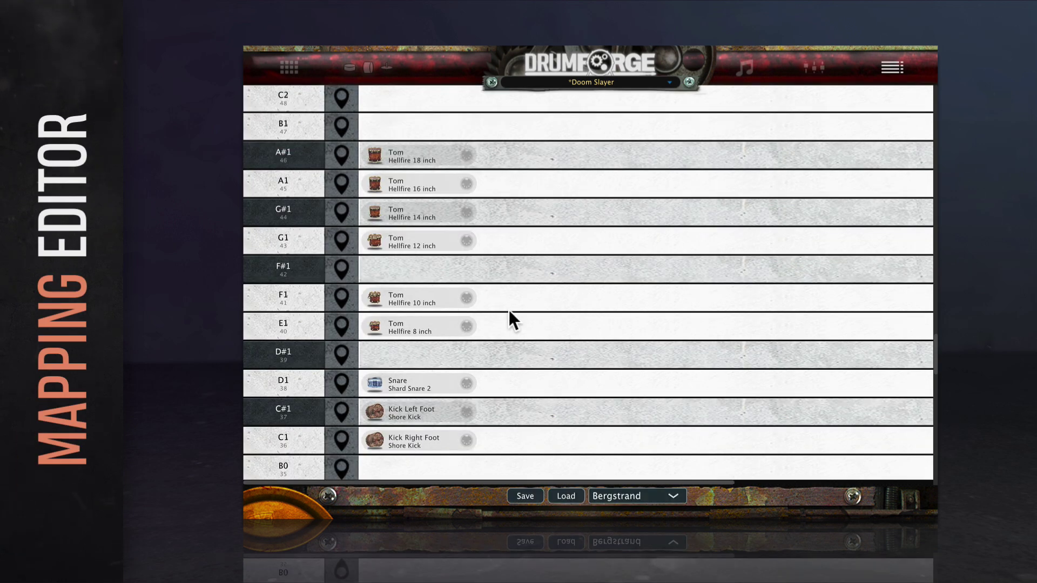
# - Show the drums that can be mapped to the C#1 note and dismiss the list without choosing one
pyautogui.scroll(-1, 508, 311)
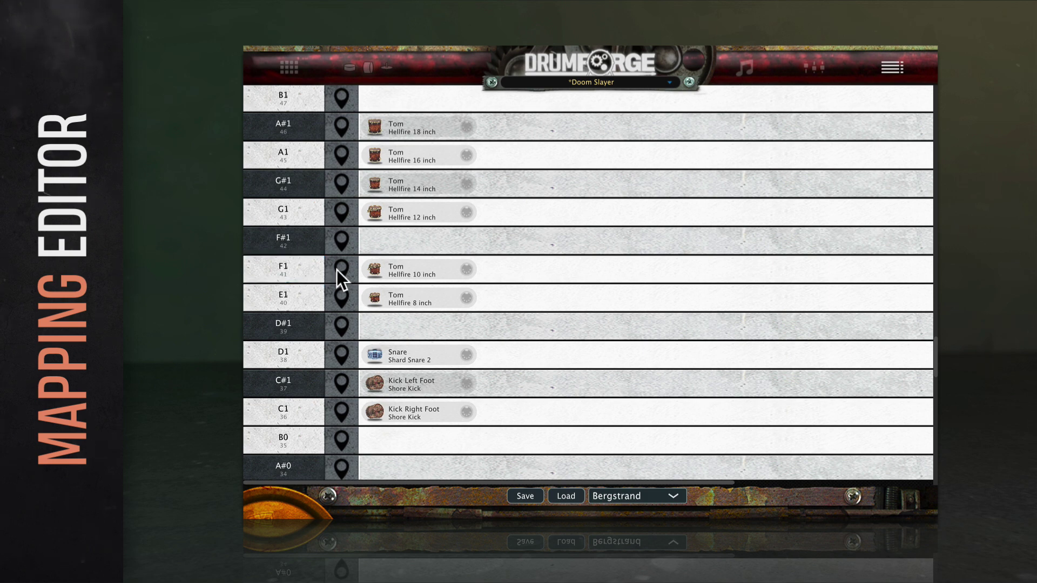
pyautogui.click(349, 375)
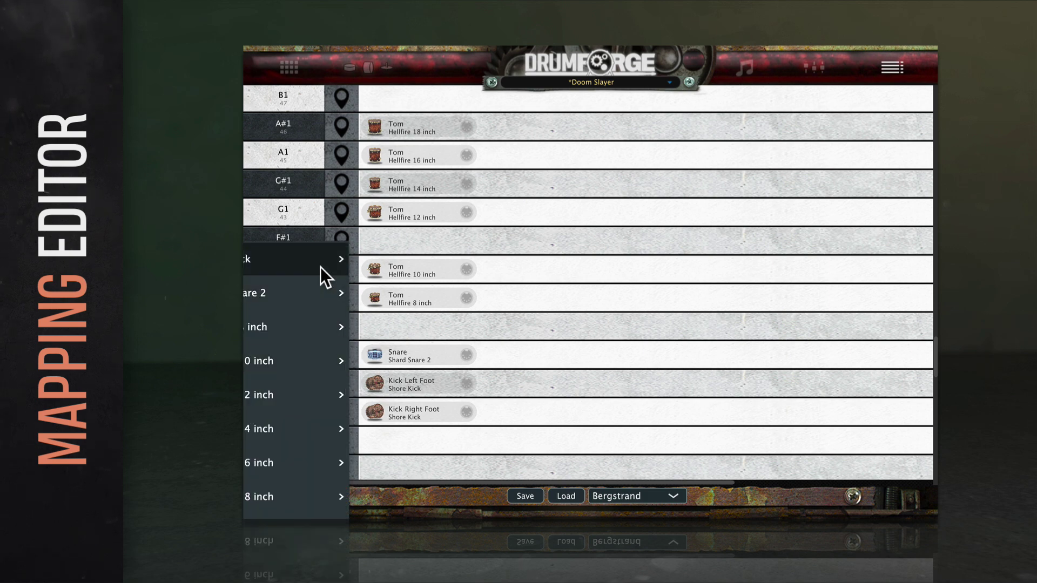
pyautogui.click(483, 330)
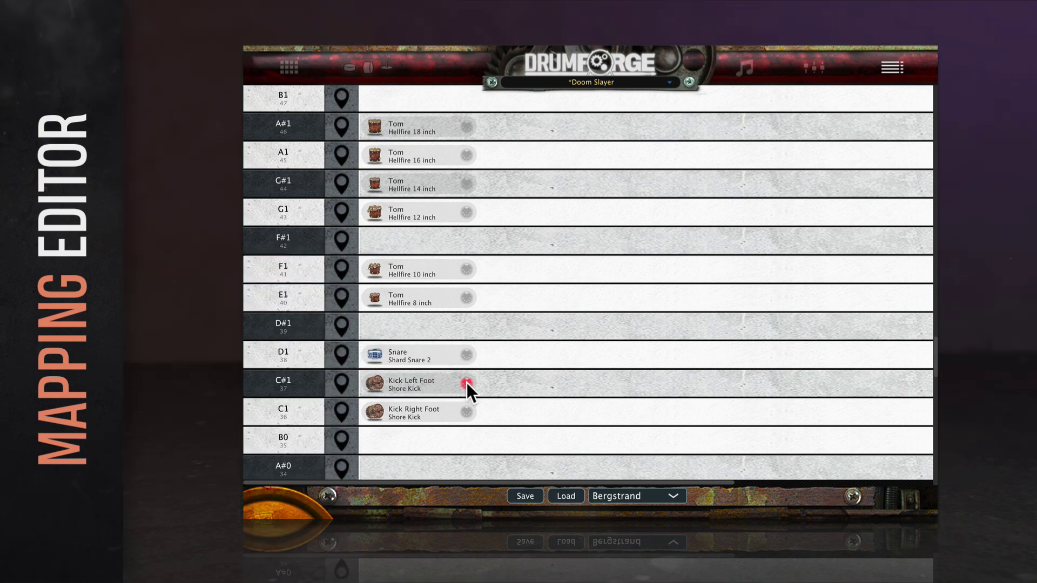
# - Remap Kick Left Foot to D1 with MIDI learn, Shard Snare 2 to E1 and the Hellfire 8 inch tom to F#1
pyautogui.click(466, 383)
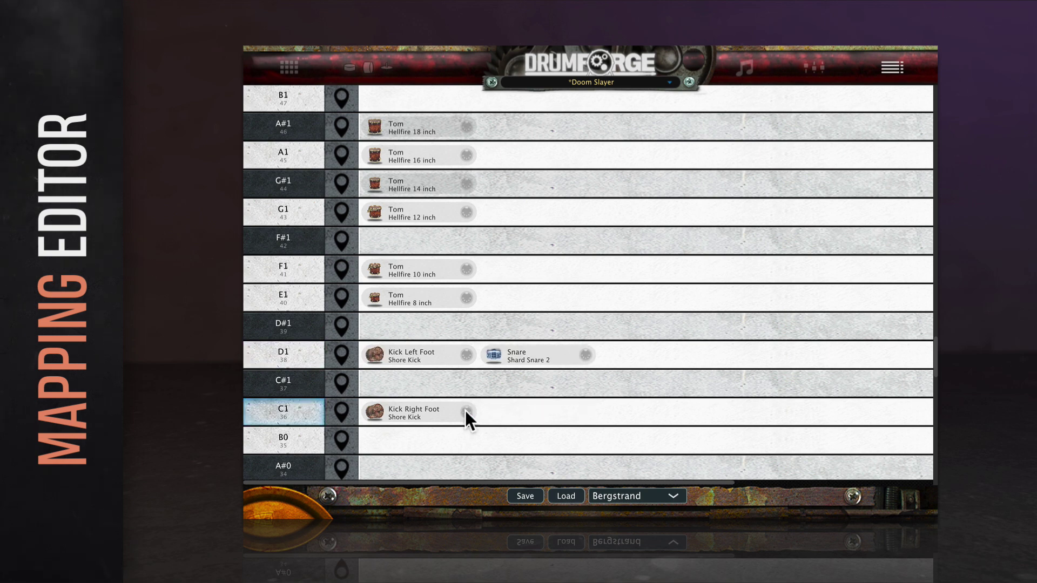
pyautogui.click(448, 355)
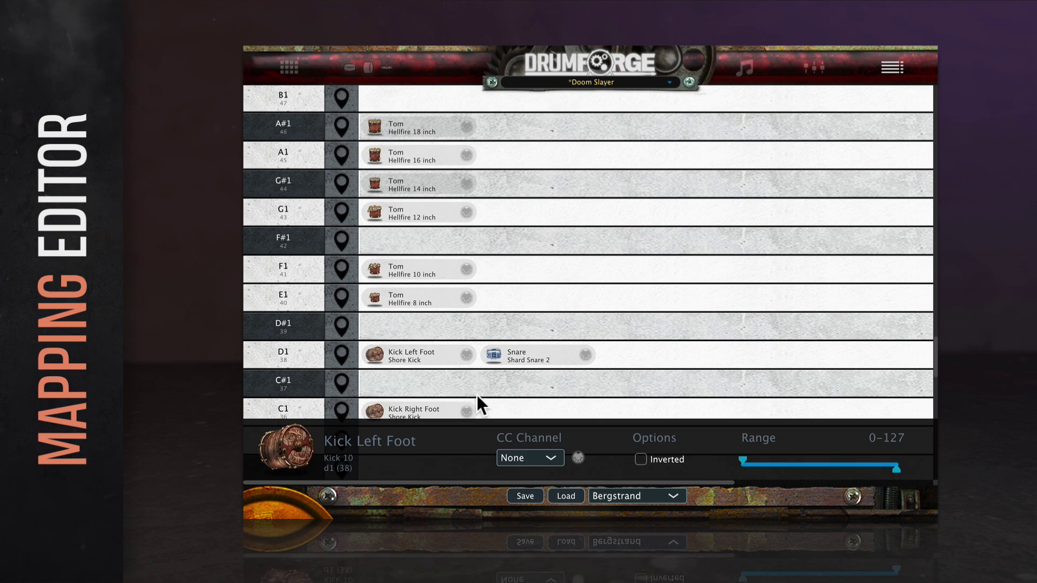
pyautogui.moveTo(515, 347); pyautogui.dragTo(502, 236)
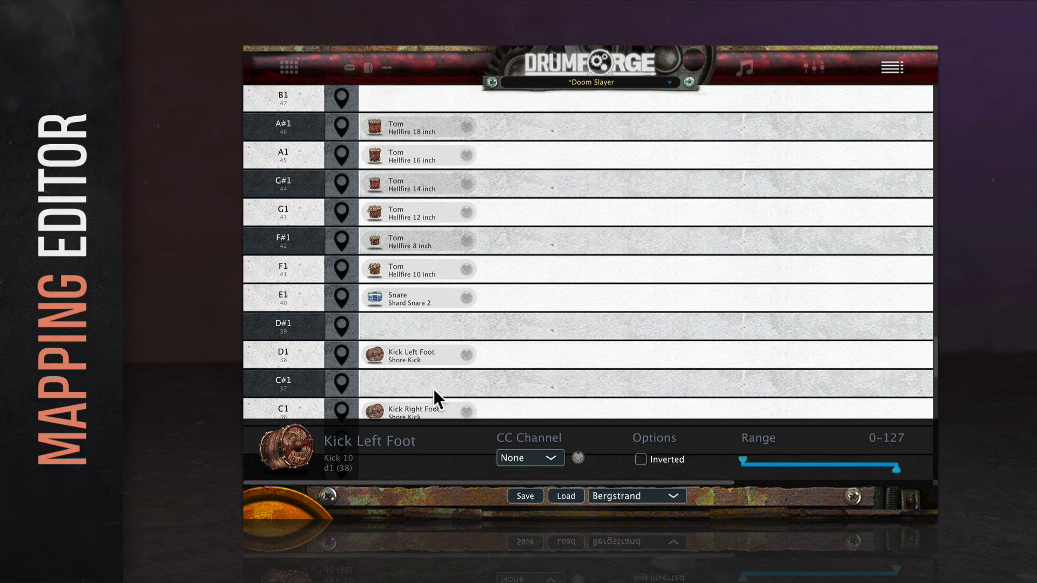
# - Set Kick Left Foot's CC channel to CC #1 and its range to 42–120
pyautogui.click(533, 455)
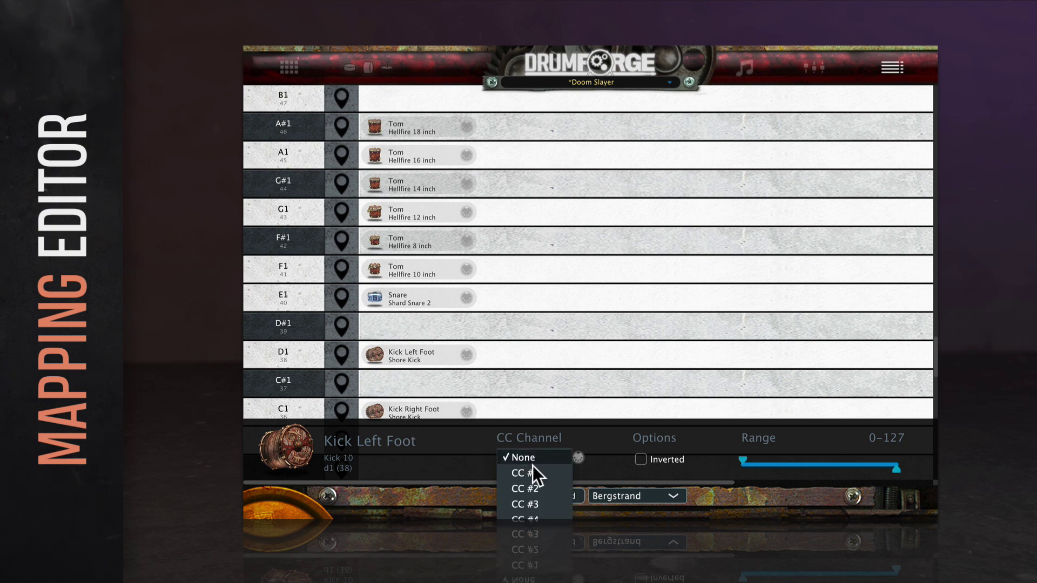
pyautogui.click(533, 474)
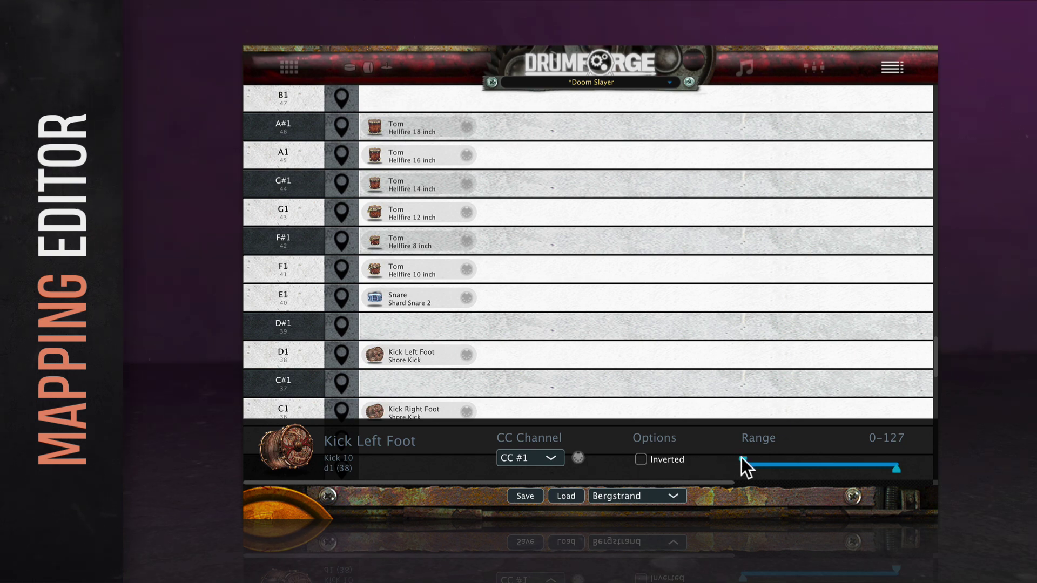
pyautogui.moveTo(742, 458); pyautogui.dragTo(793, 458)
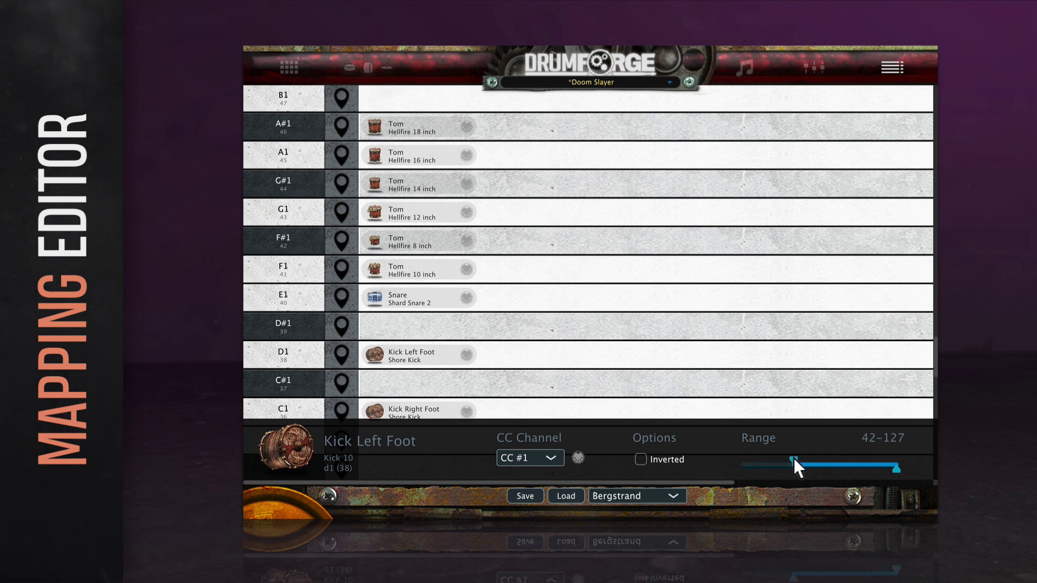
pyautogui.moveTo(894, 468)
pyautogui.mouseDown()
pyautogui.moveTo(841, 463)
pyautogui.moveTo(885, 461)
pyautogui.mouseUp()
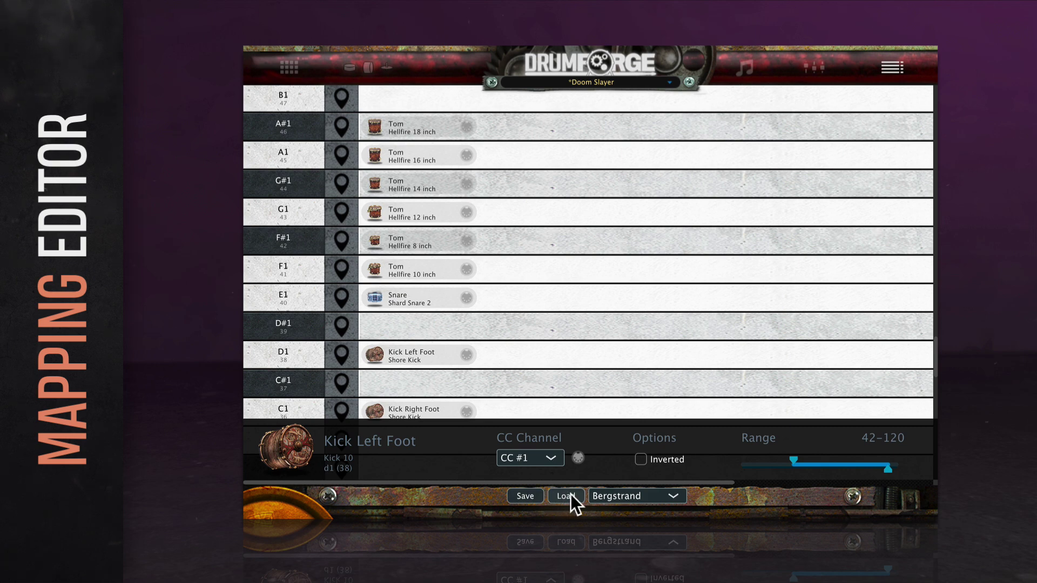
# - Check the available mapping presets while keeping Bergstrand, and view the plugin settings before closing them
pyautogui.click(620, 495)
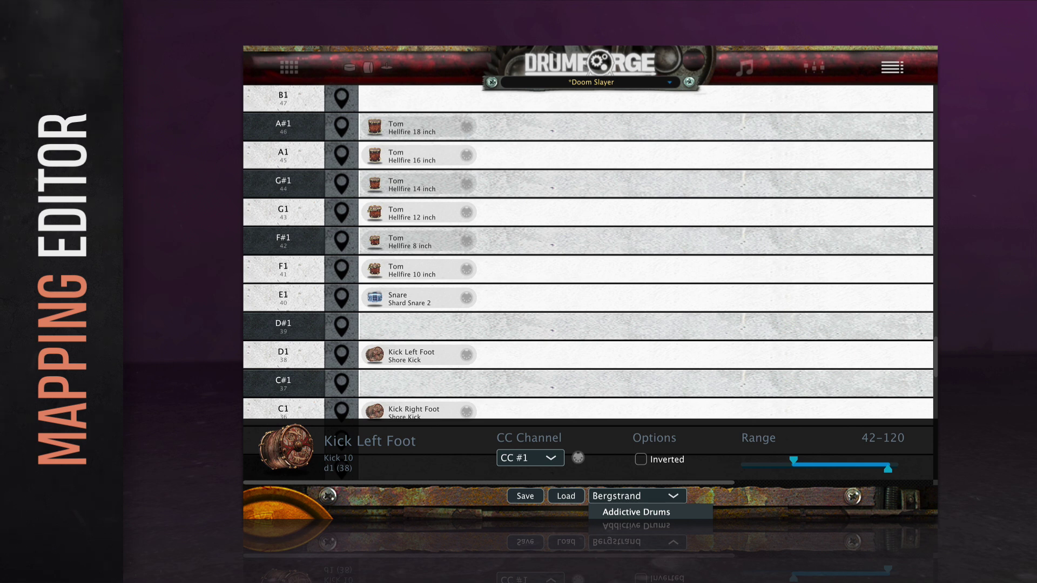
pyautogui.click(656, 498)
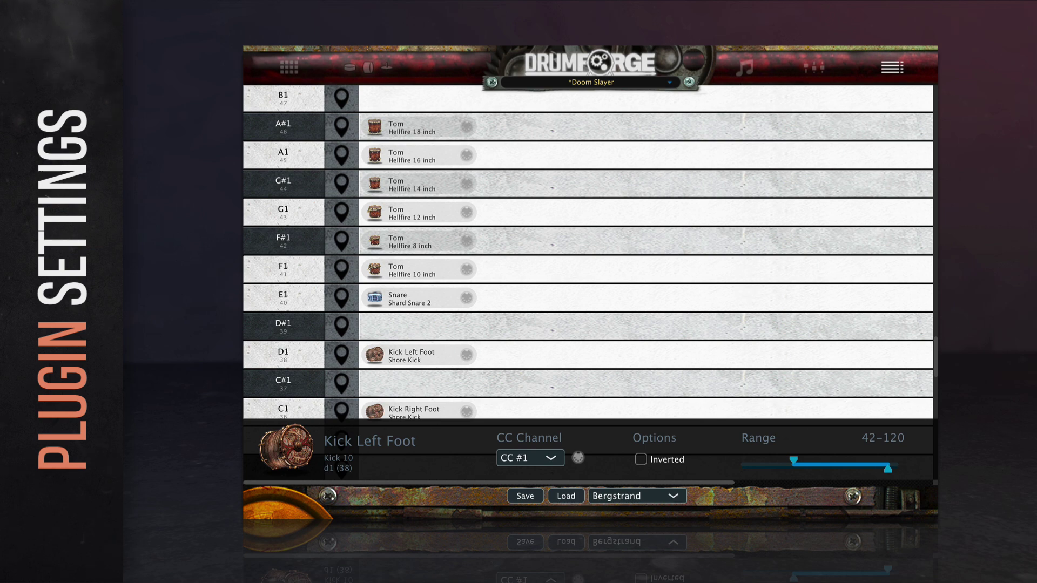
pyautogui.click(590, 64)
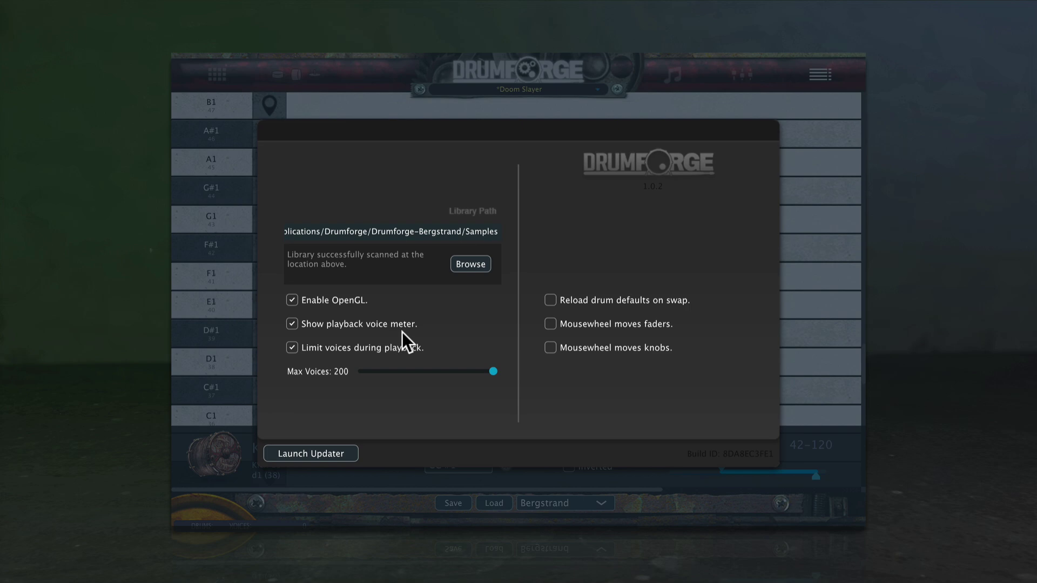
pyautogui.click(399, 488)
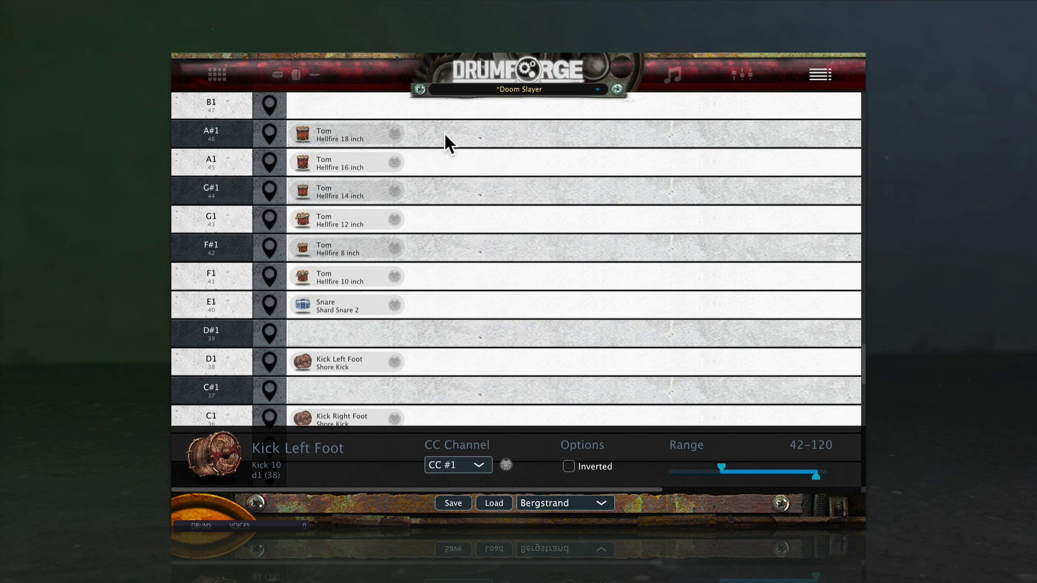
# - Load the Grim Lord and Barbed Modern presets in turn from the song builder, and return to the kit builder
pyautogui.click(673, 76)
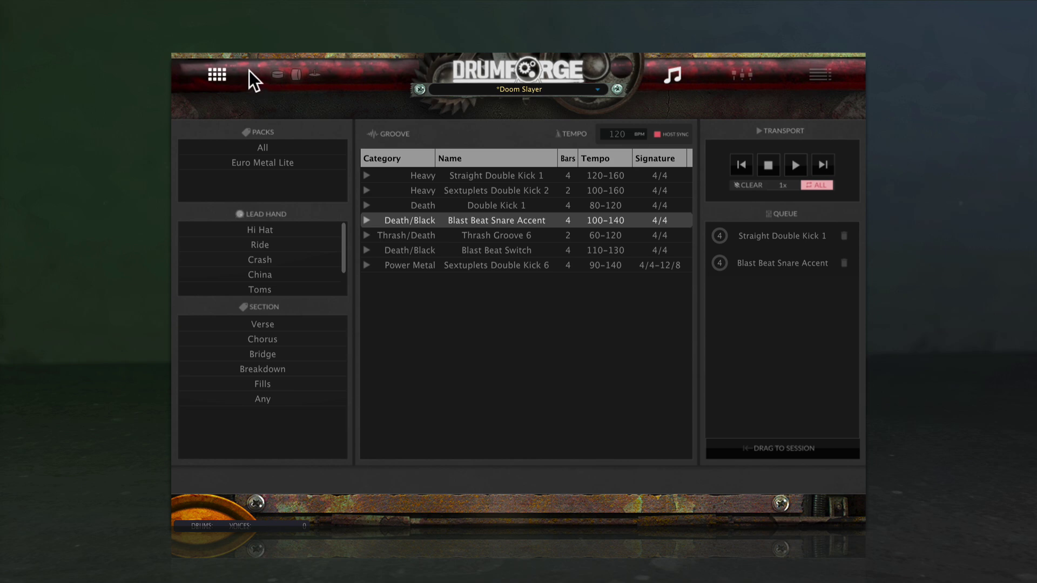
pyautogui.click(498, 89)
pyautogui.click(500, 133)
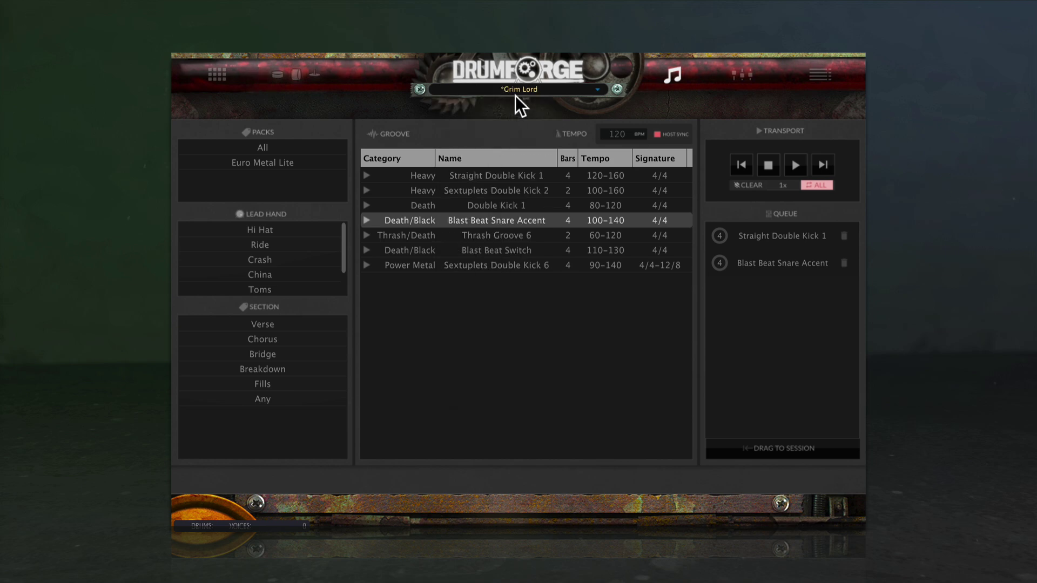
pyautogui.click(513, 92)
pyautogui.click(510, 106)
pyautogui.click(211, 78)
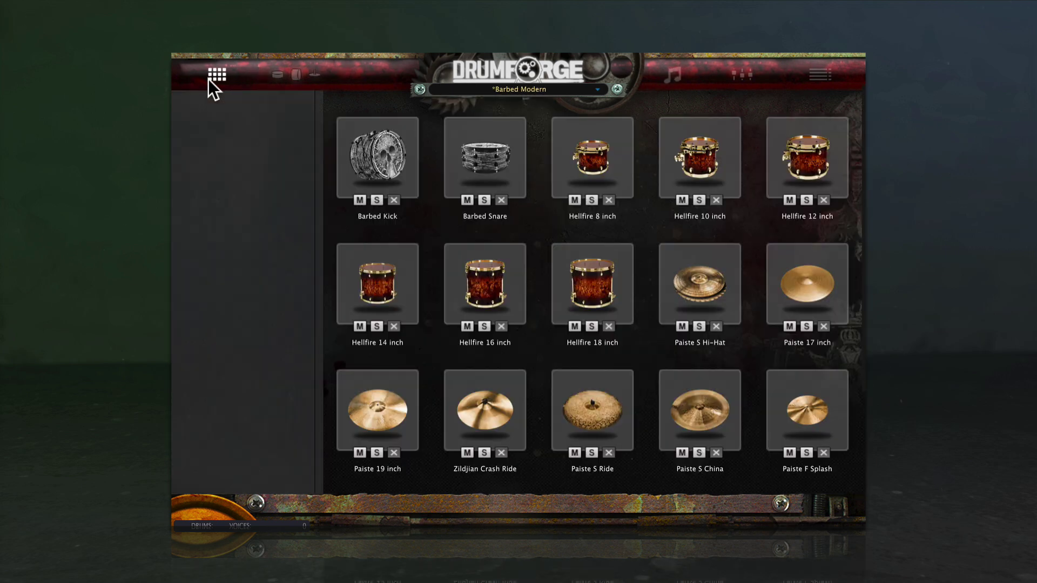
# - Load the Nemesis preset and play the queued grooves in the song builder
pyautogui.click(578, 90)
pyautogui.click(475, 179)
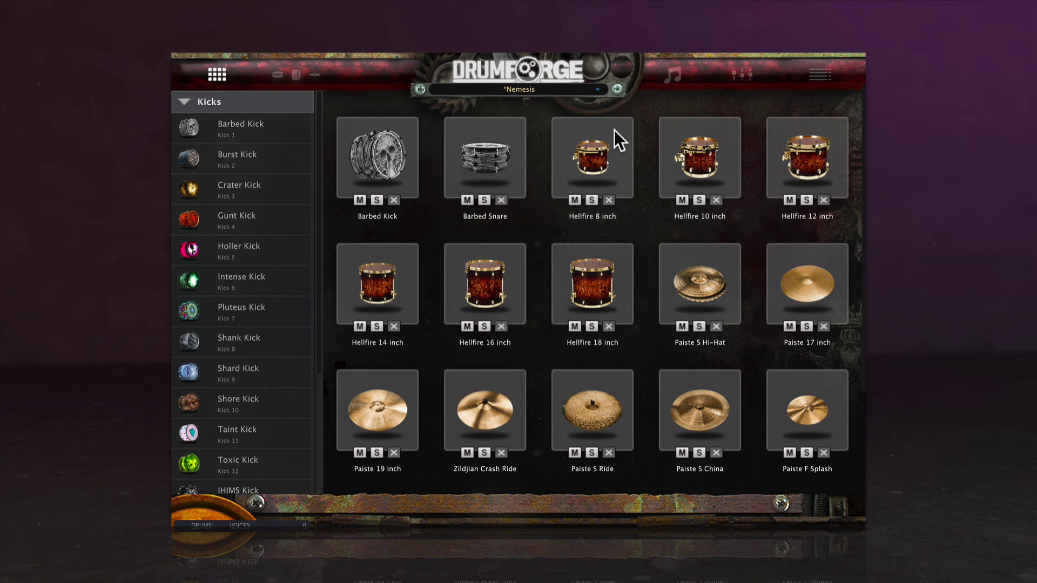
pyautogui.click(675, 72)
pyautogui.click(793, 166)
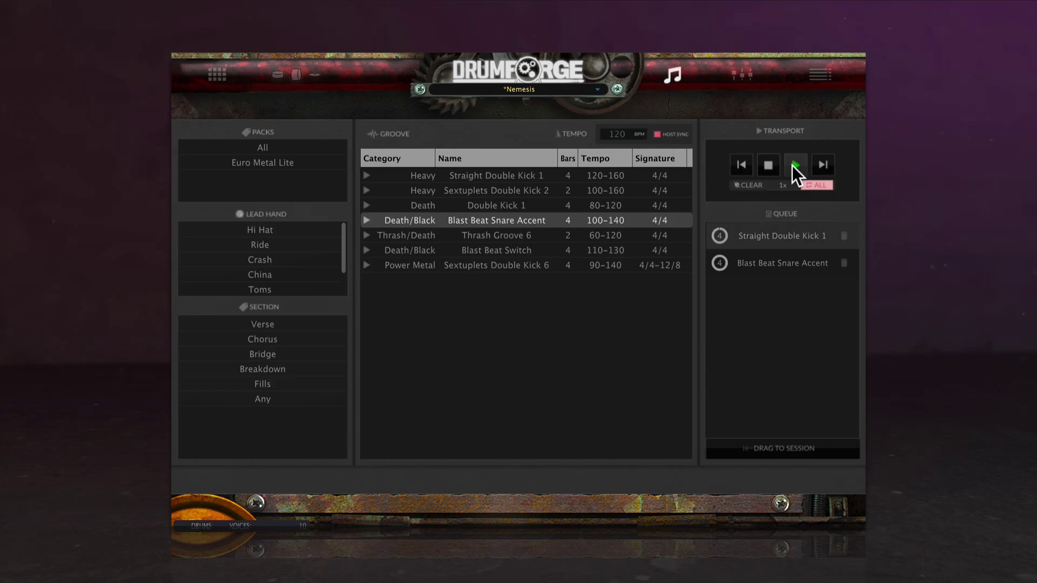
# - Return to the kit builder and load the Vampire Killer preset
pyautogui.click(236, 79)
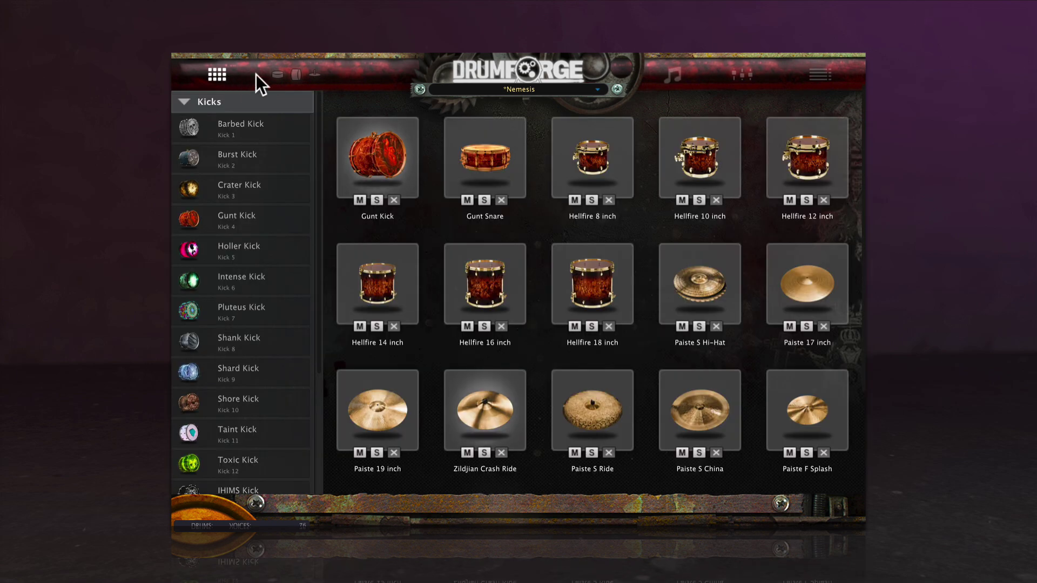
pyautogui.click(507, 90)
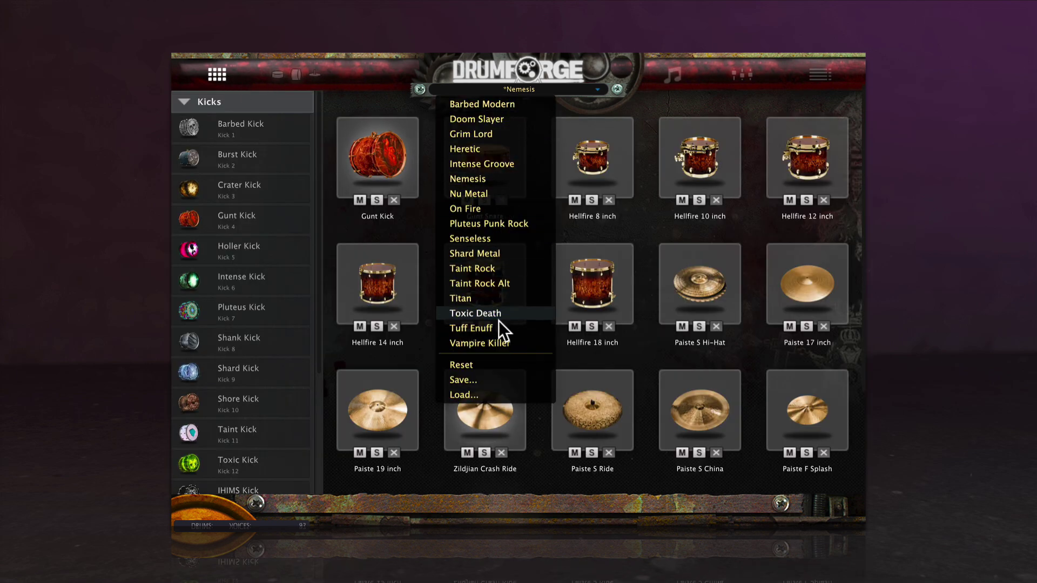
pyautogui.click(496, 346)
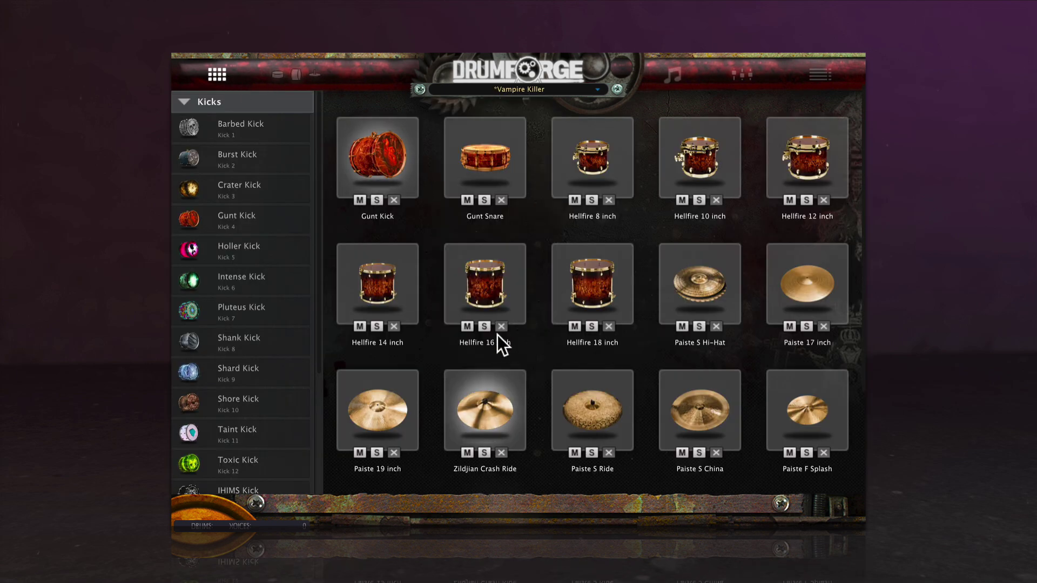